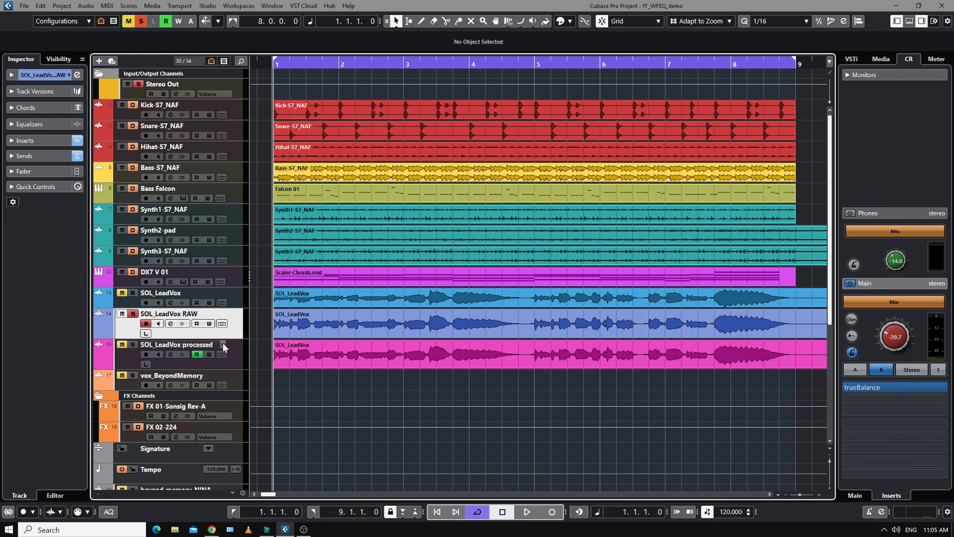
Step: Compare the song with SOL_LeadVox RAW and SOL_LeadVox processed by playing each, and disable cycle playback
{"action": "key", "text": "space"}
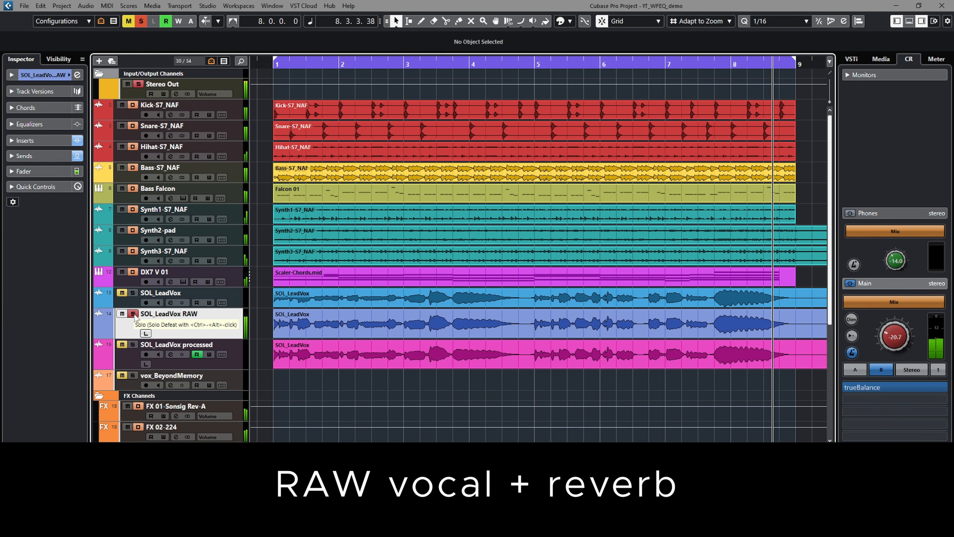
{"action": "left_click", "coordinate": [133, 314]}
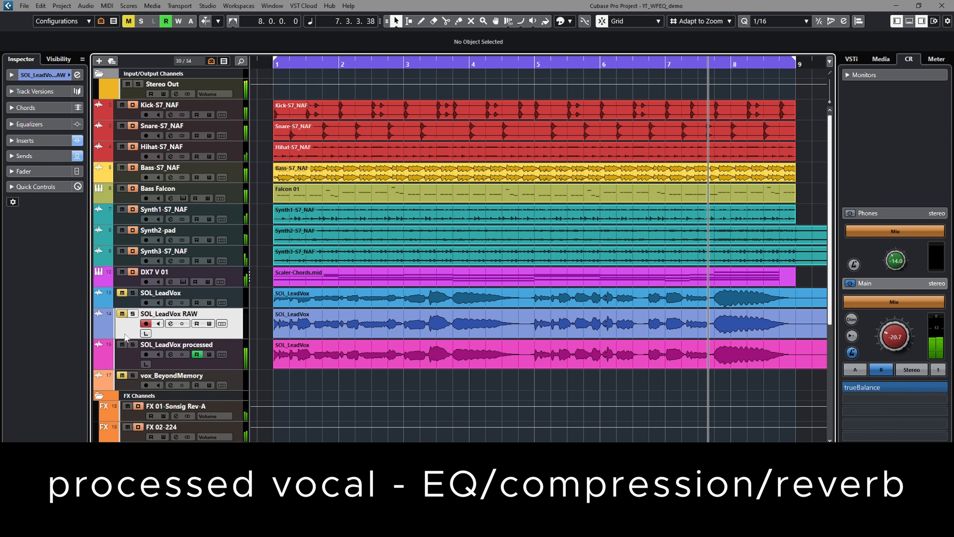
{"action": "key", "text": "KP_Divide"}
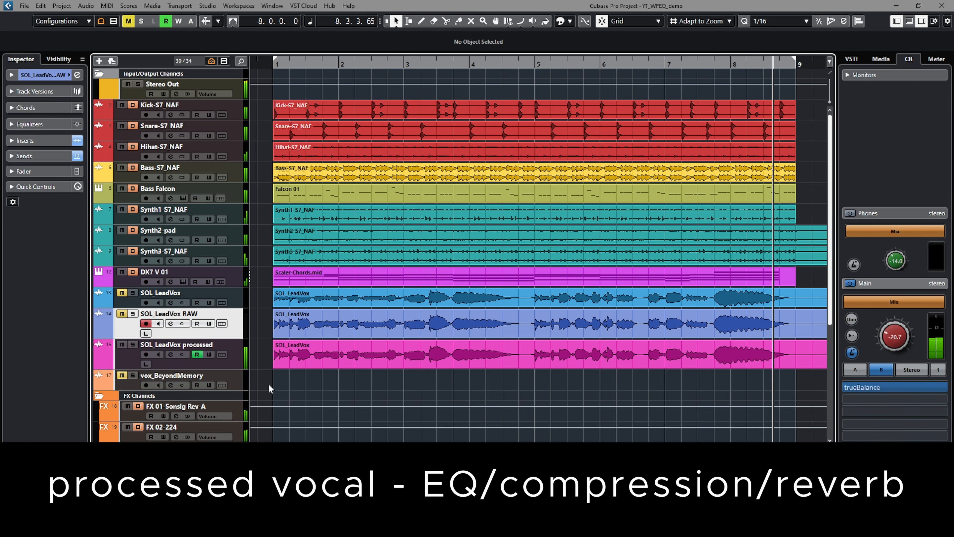
{"action": "key", "text": "space"}
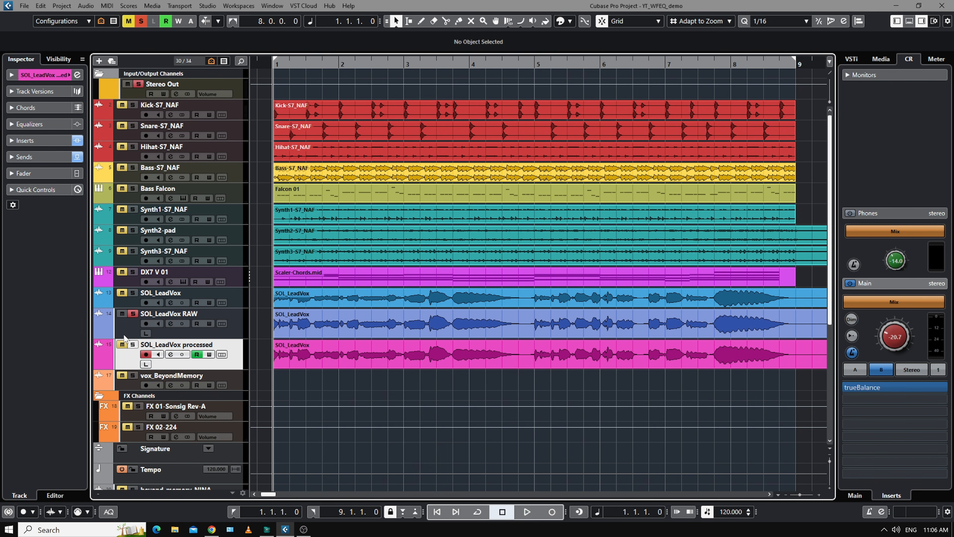
{"action": "key", "text": "space"}
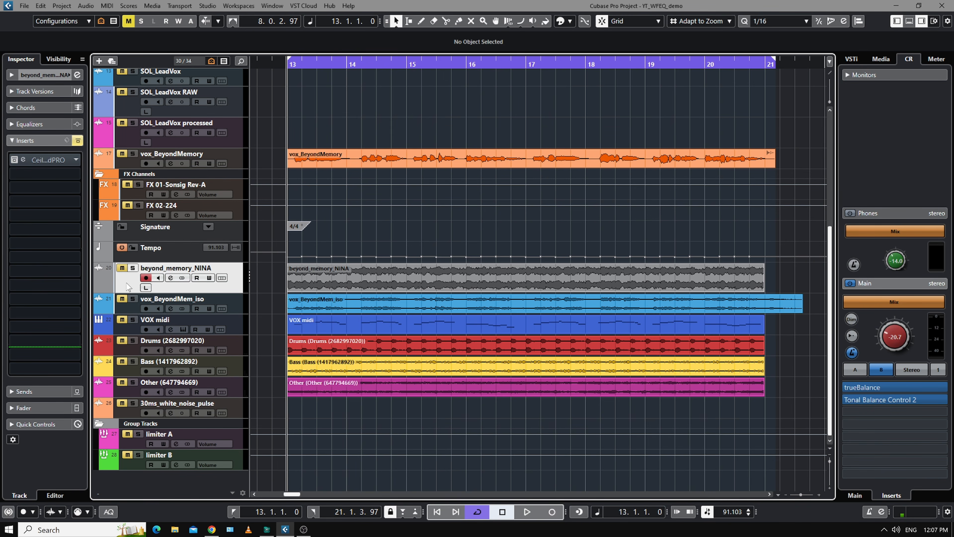
Step: Audition the beyond_memory_NINA track in solo, then unsolo it and return to the cycle start at bar 13
{"action": "left_click", "coordinate": [133, 268]}
{"action": "key", "text": "space"}
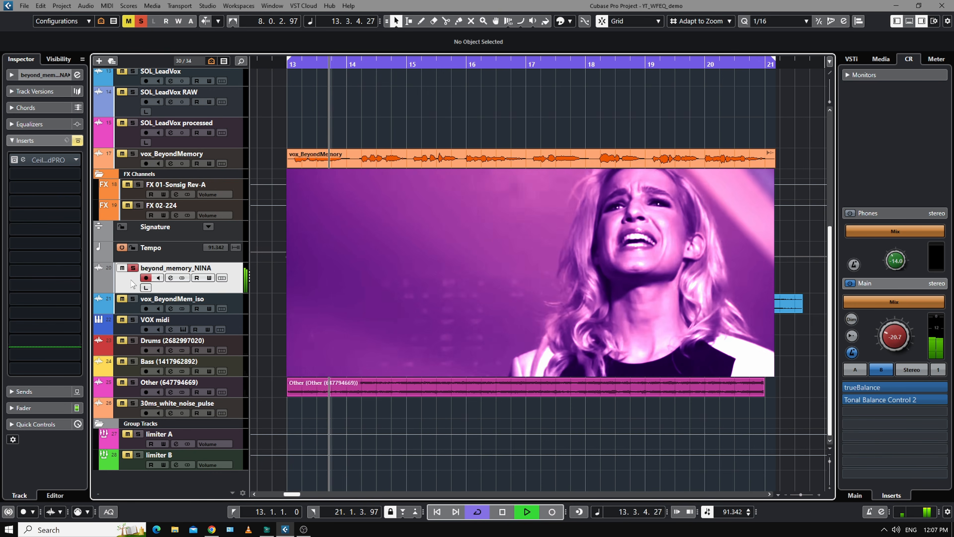
{"action": "key", "text": "space"}
{"action": "key", "text": "s"}
{"action": "key", "text": "KP_1"}
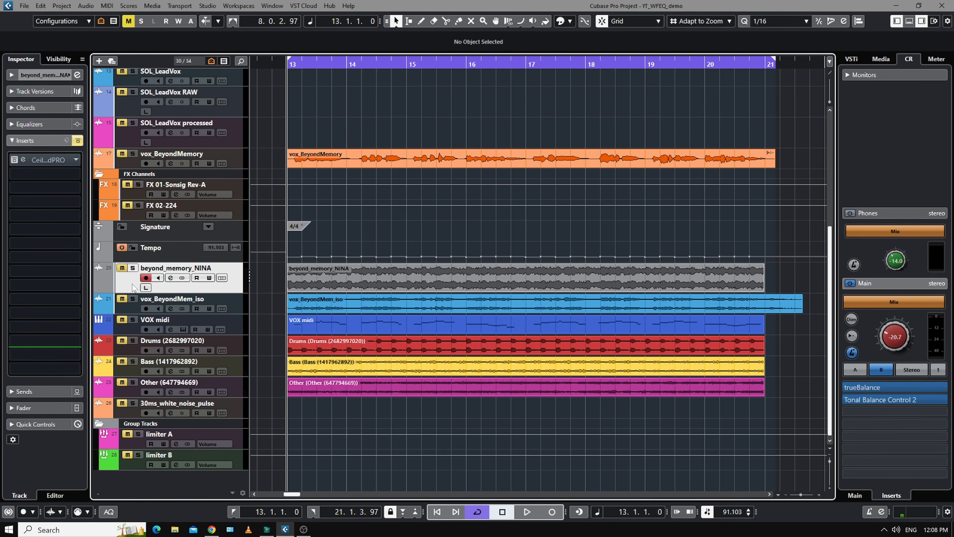
Step: Audition the vox_BeyondMem_iso track in solo, then unsolo it and return to bar 13
{"action": "left_click", "coordinate": [133, 299]}
{"action": "key", "text": "space"}
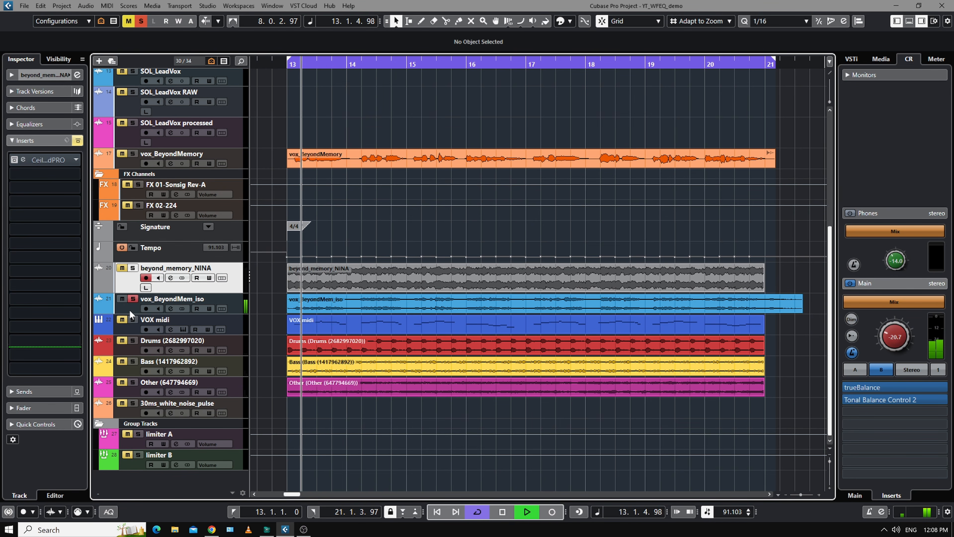
{"action": "key", "text": "space"}
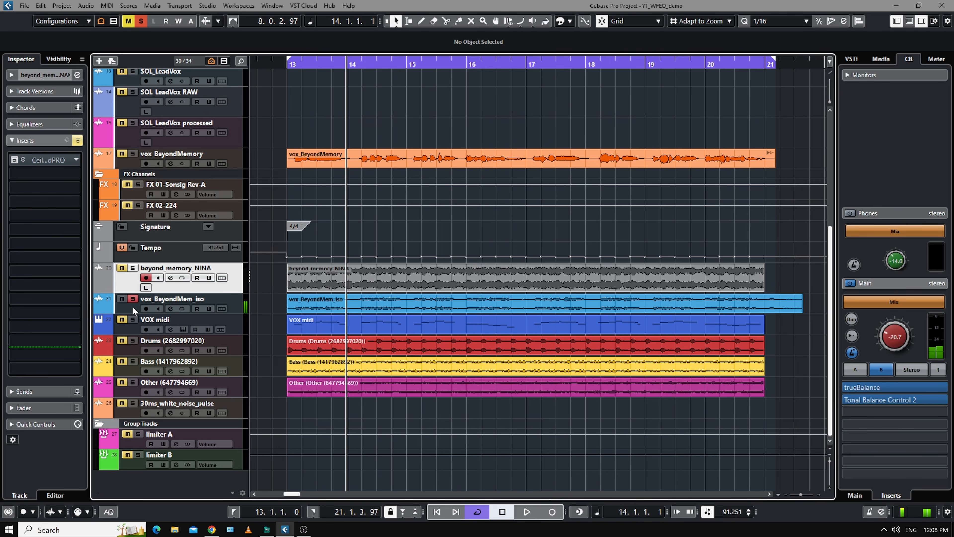
{"action": "left_click", "coordinate": [132, 300]}
{"action": "key", "text": "KP_1"}
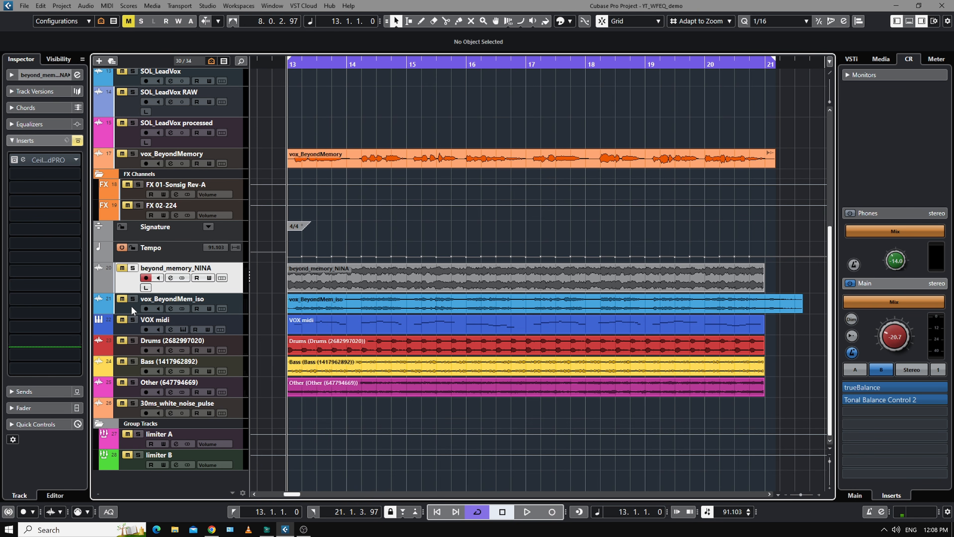
Step: Solo the vox_BeyondMemory track, play its opening bar and return to bar 13
{"action": "left_click", "coordinate": [133, 153]}
{"action": "left_click", "coordinate": [133, 159]}
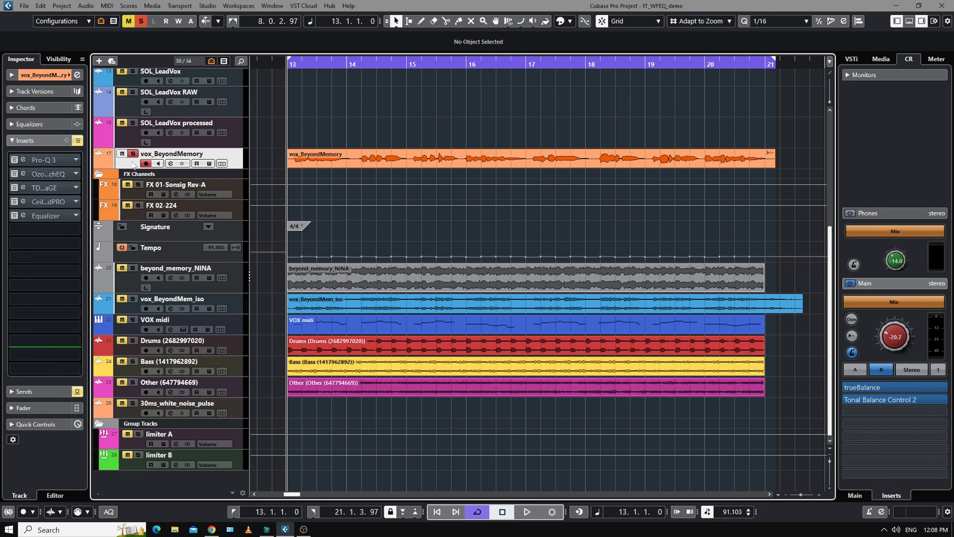
{"action": "key", "text": "space"}
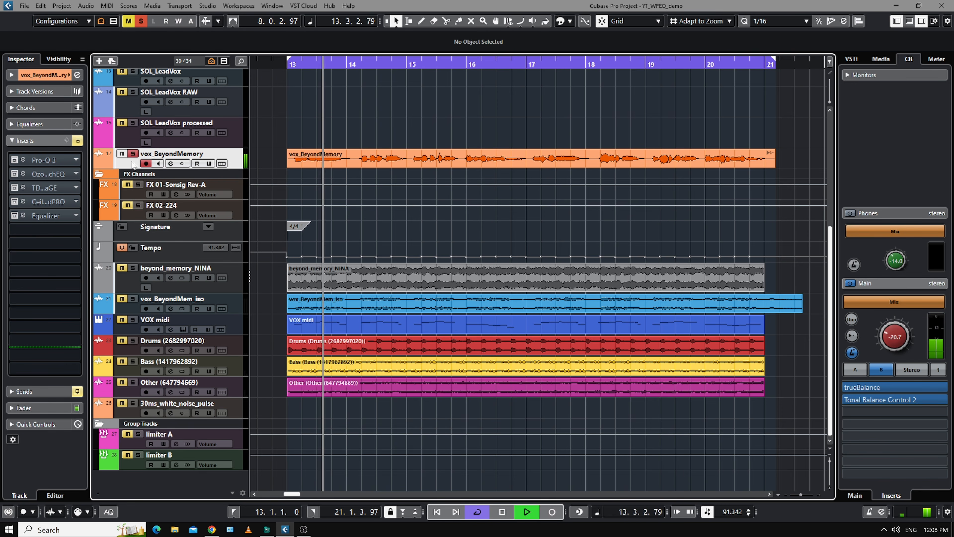
{"action": "key", "text": "space"}
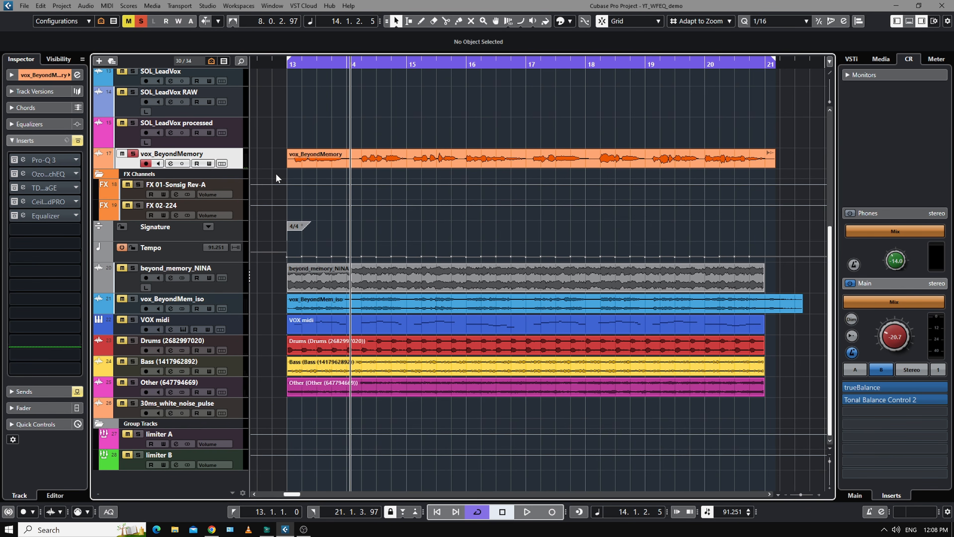
{"action": "mouse_move", "coordinate": [317, 165]}
{"action": "key", "text": "KP_1"}
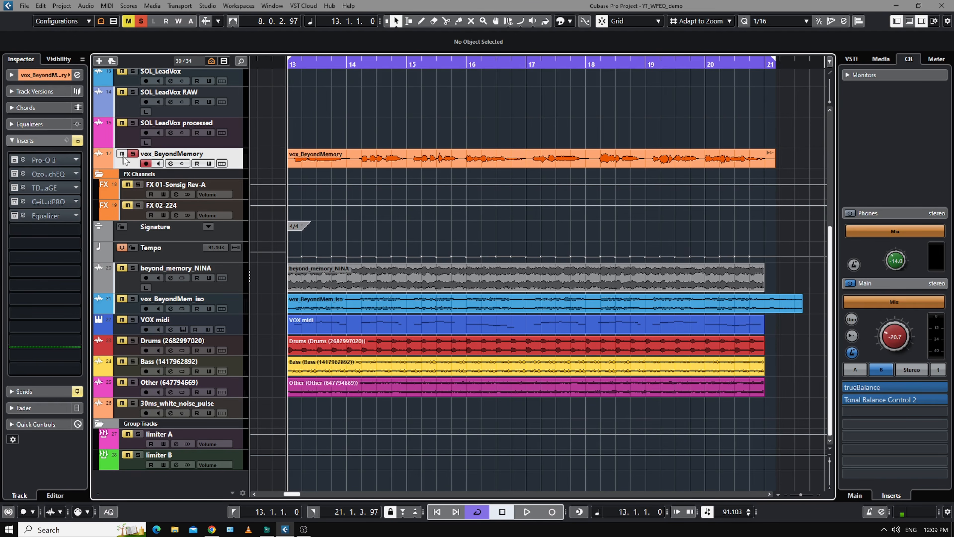
Step: Activate the Pro-Q 3 insert on vox_BeyondMemory and compare the vocal with the plug-in bypassed and active
{"action": "left_click", "coordinate": [17, 159]}
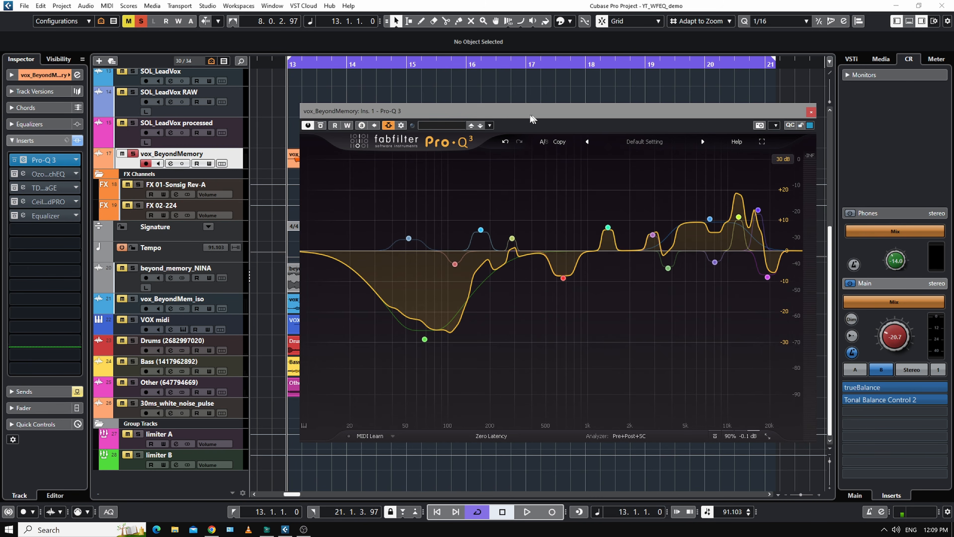
{"action": "left_click_drag", "start_coordinate": [533, 119], "coordinate": [482, 120]}
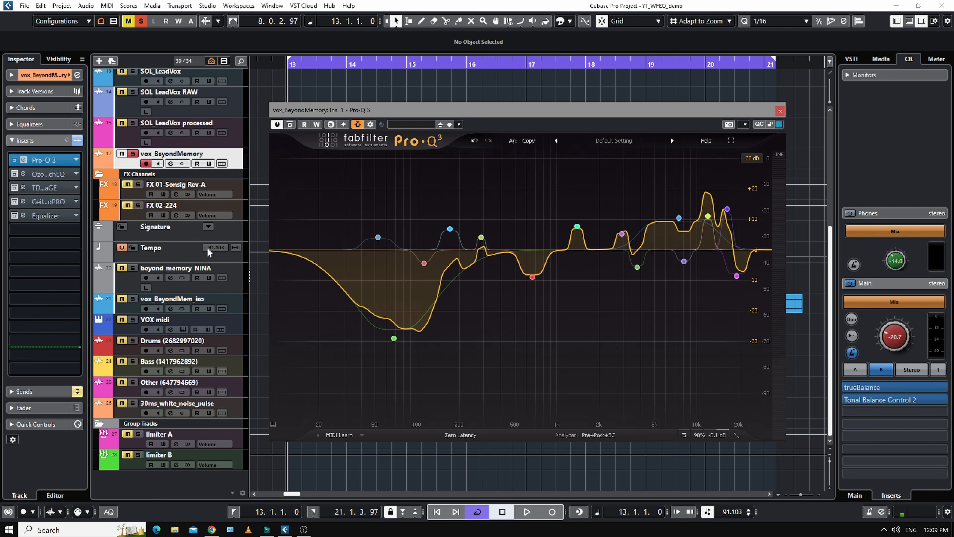
{"action": "left_click", "coordinate": [14, 160]}
{"action": "key", "text": "space"}
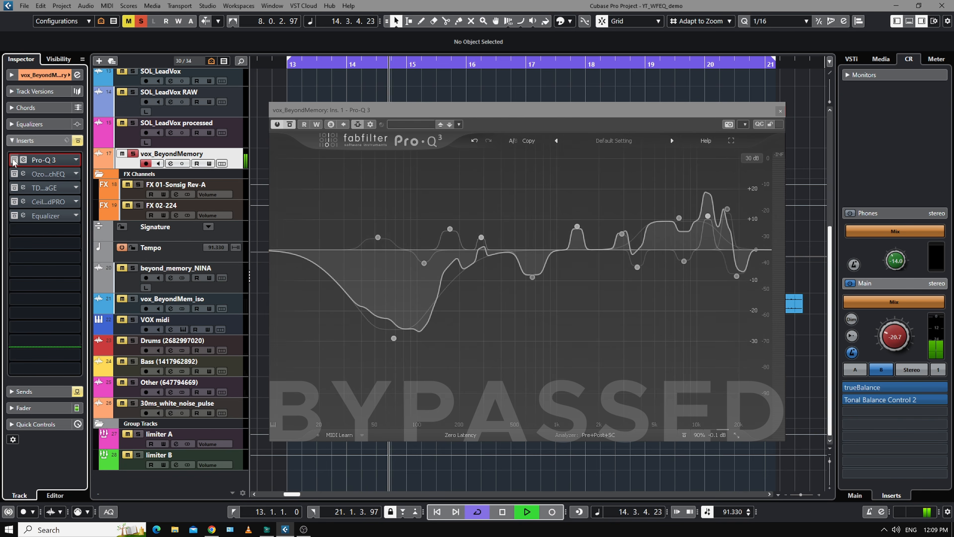
{"action": "left_click", "coordinate": [14, 160]}
{"action": "key", "text": "space"}
{"action": "key", "text": "space"}
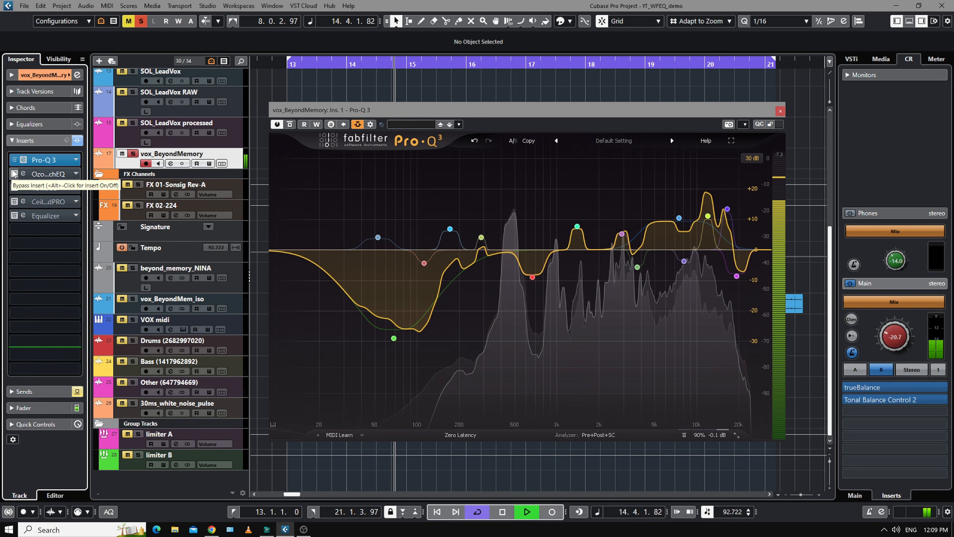
{"action": "key", "text": "space"}
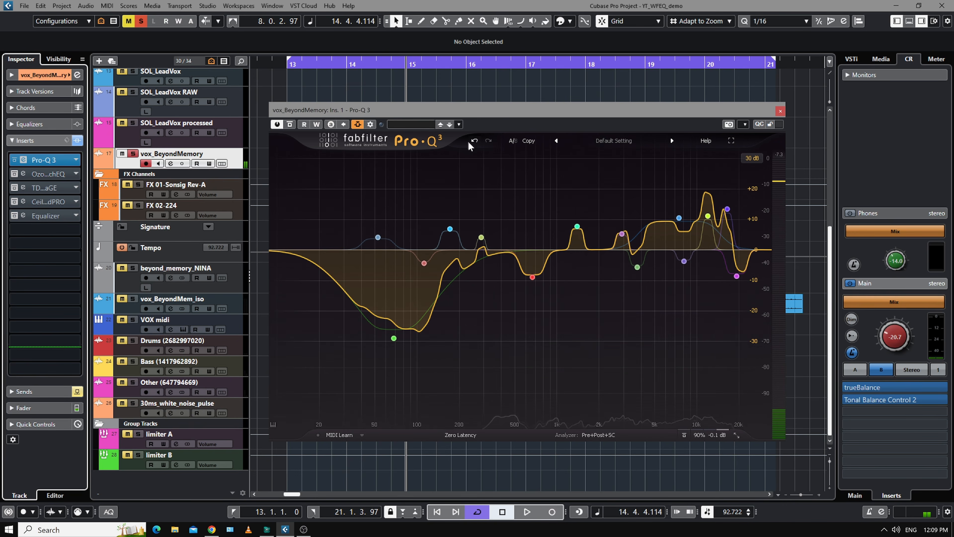
{"action": "left_click", "coordinate": [473, 113]}
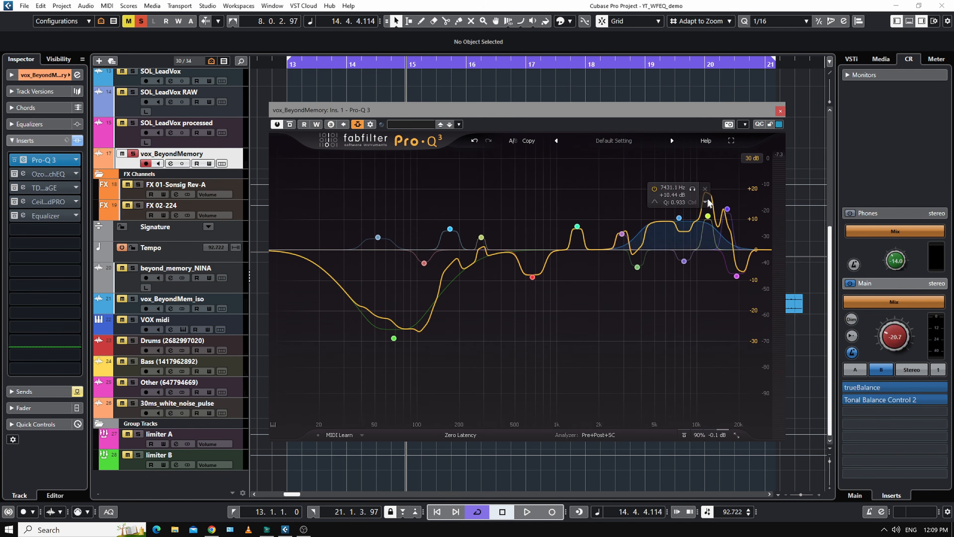
Step: Switch the active insert to Ozone 9 Match EQ, play the vocal through it from bar 13 and close its window
{"action": "left_click", "coordinate": [47, 174]}
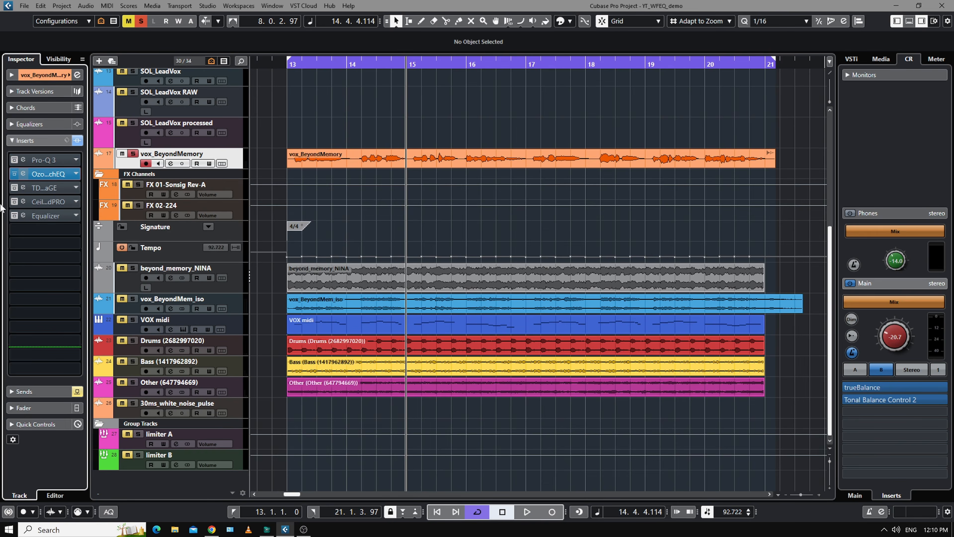
{"action": "key", "text": "KP_1"}
{"action": "key", "text": "space"}
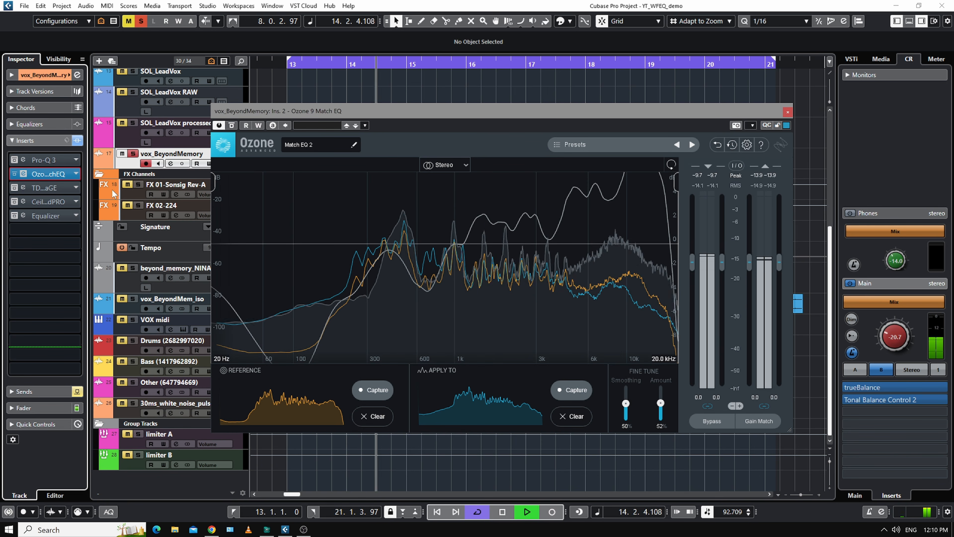
{"action": "key", "text": "space"}
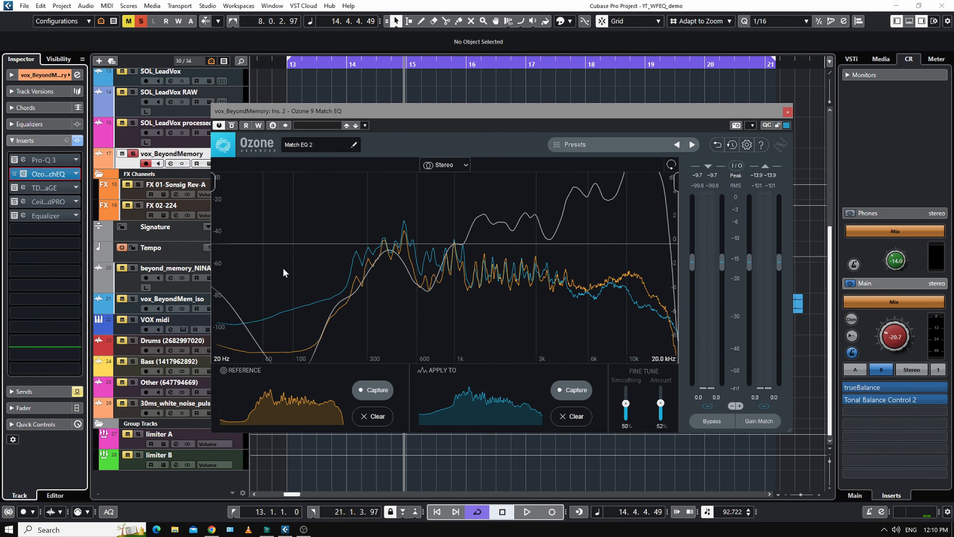
{"action": "left_click", "coordinate": [787, 112]}
Step: Activate TDR Nova GE and, while playing the vocal, raise its band I to 10.9 dB at 68 Hz
{"action": "left_click", "coordinate": [15, 189]}
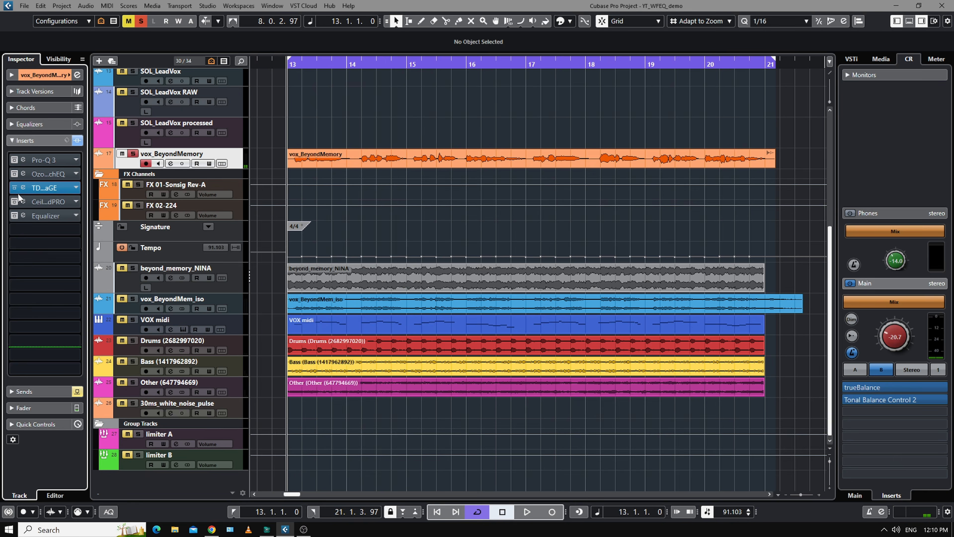
{"action": "key", "text": "space"}
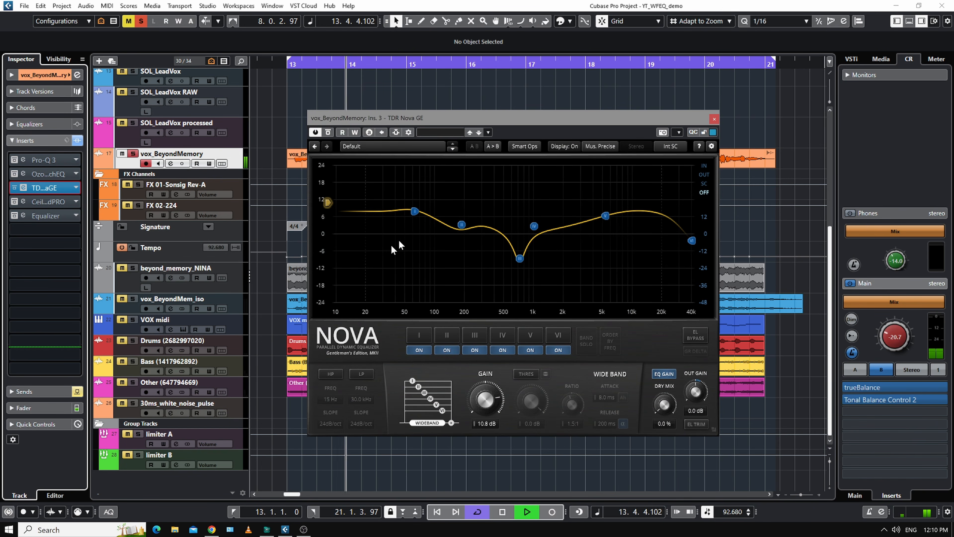
{"action": "mouse_move", "coordinate": [414, 214]}
{"action": "left_mouse_down"}
{"action": "mouse_move", "coordinate": [415, 269]}
{"action": "mouse_move", "coordinate": [418, 209]}
{"action": "left_mouse_up"}
{"action": "key", "text": "space"}
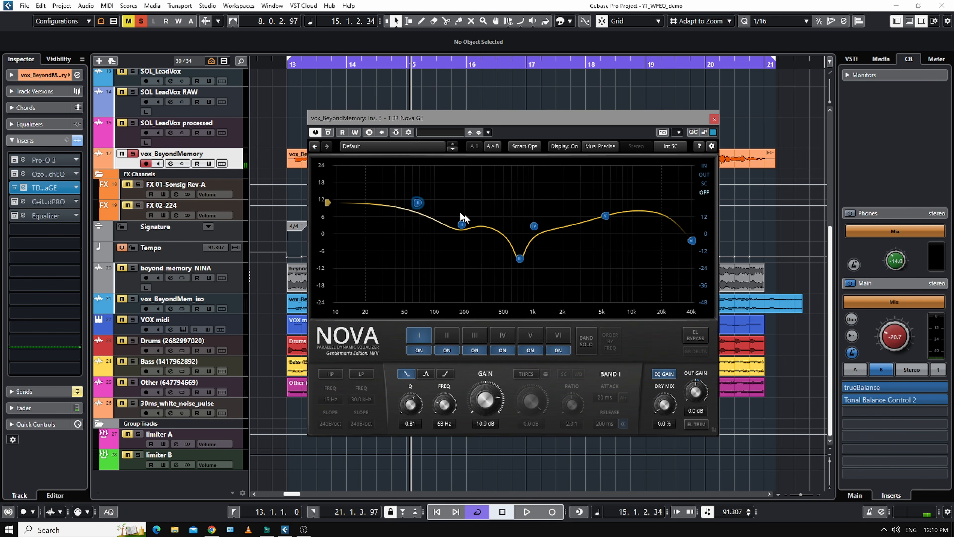
{"action": "left_click", "coordinate": [714, 119]}
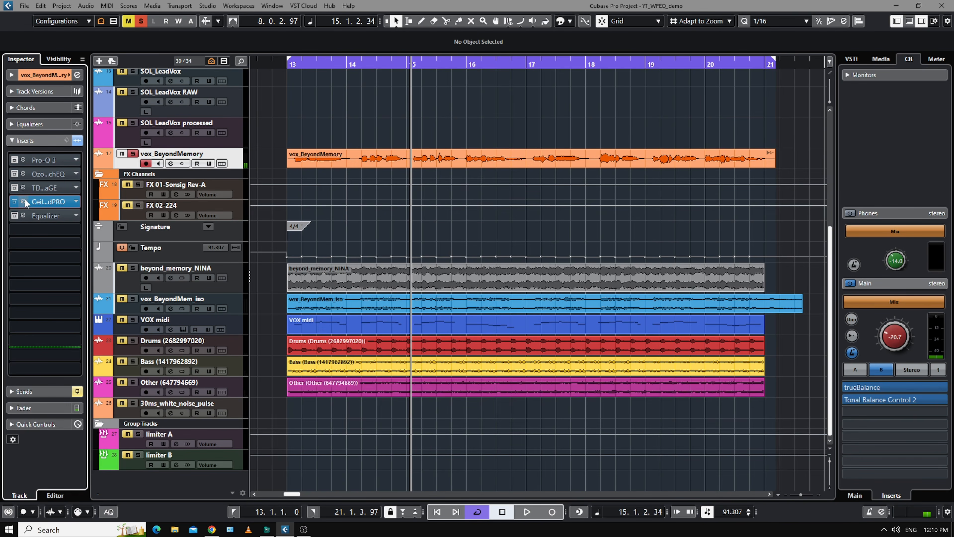
Step: Open Ceilings Of Sound PRO, play the vocal from bar 13 and compare it with the plug-in bypassed and active
{"action": "left_click", "coordinate": [23, 202]}
{"action": "left_click_drag", "start_coordinate": [499, 86], "coordinate": [503, 109]}
{"action": "key", "text": "KP_1"}
{"action": "key", "text": "space"}
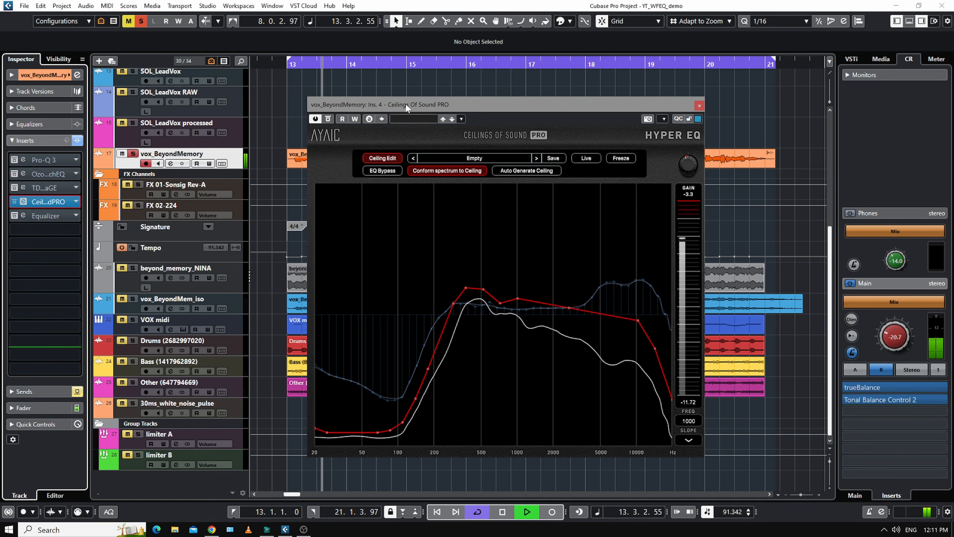
{"action": "left_click", "coordinate": [329, 119]}
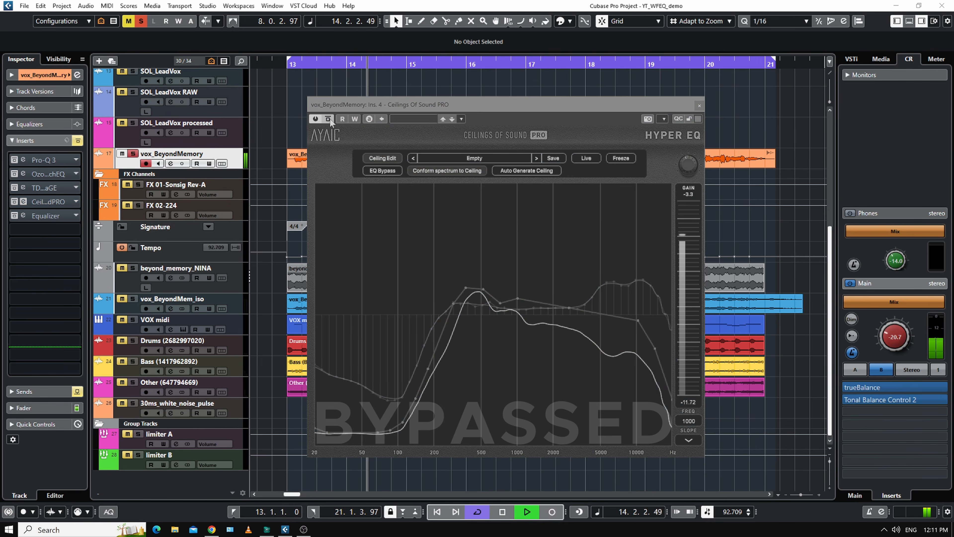
{"action": "left_click", "coordinate": [327, 119]}
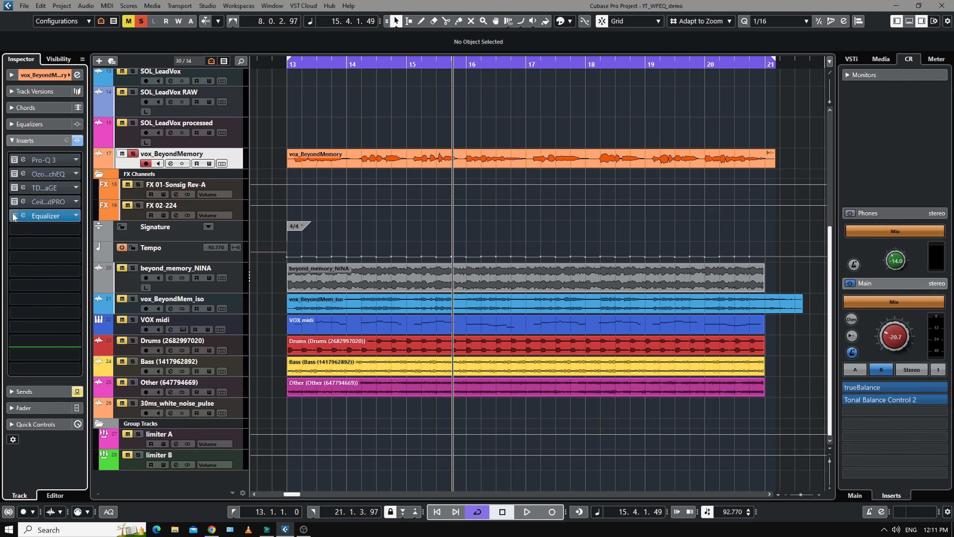
Step: Bypass the Equalizer insert on vox_BeyondMemory and open its editor
{"action": "left_click", "coordinate": [13, 215]}
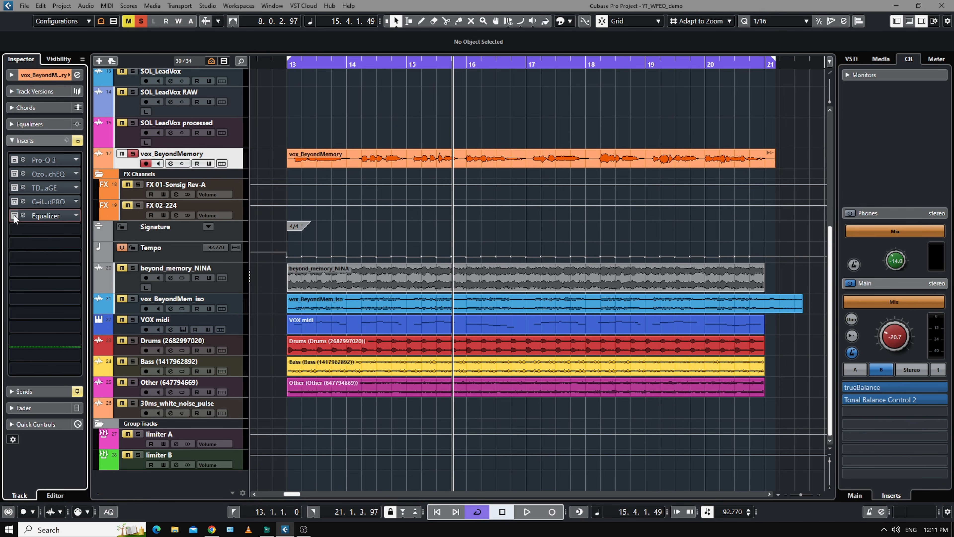
{"action": "left_click", "coordinate": [23, 216]}
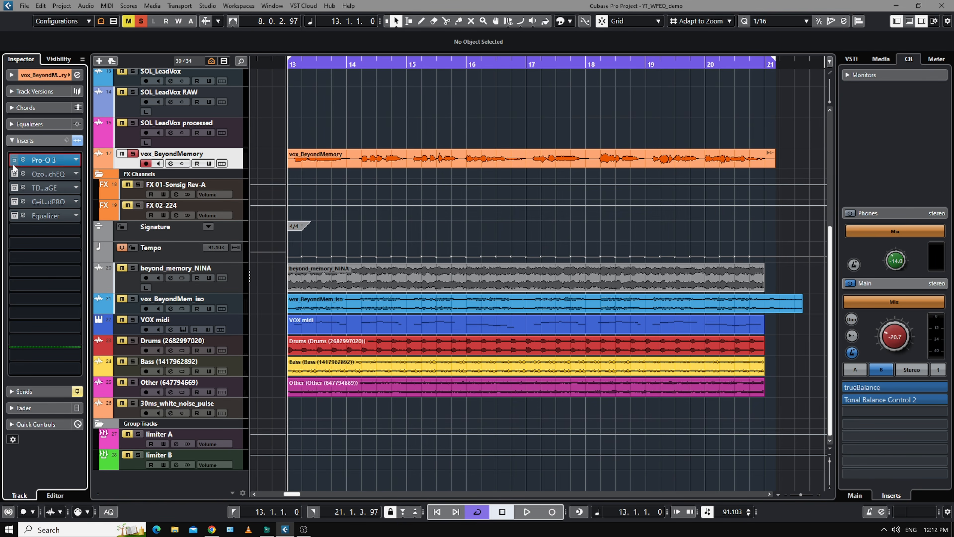
Step: Play the vocal from bar 13, switching the only active insert from Pro-Q 3 to Ozone 9 Match EQ, TDR Nova GE and Ceilings Of Sound PRO
{"action": "key", "text": "space"}
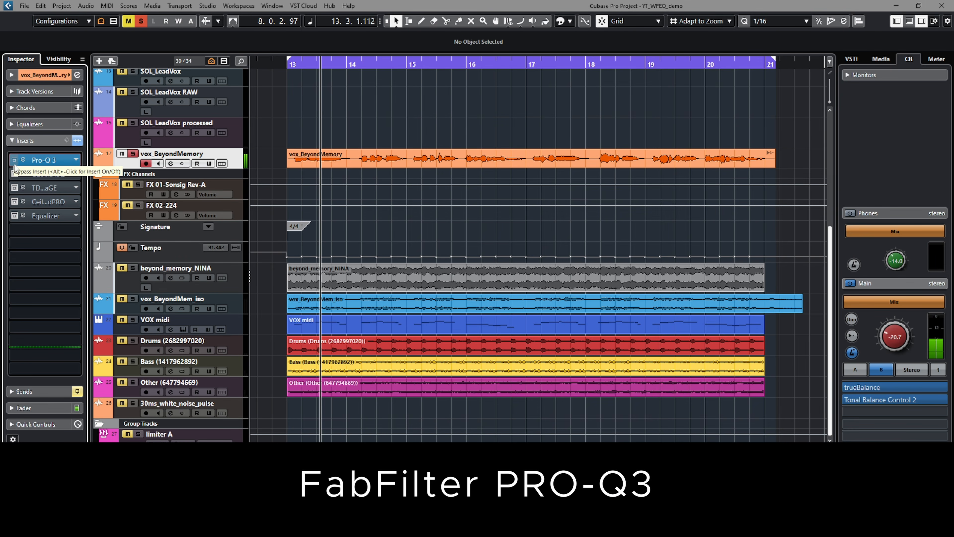
{"action": "left_click", "coordinate": [15, 160]}
{"action": "left_click", "coordinate": [15, 174]}
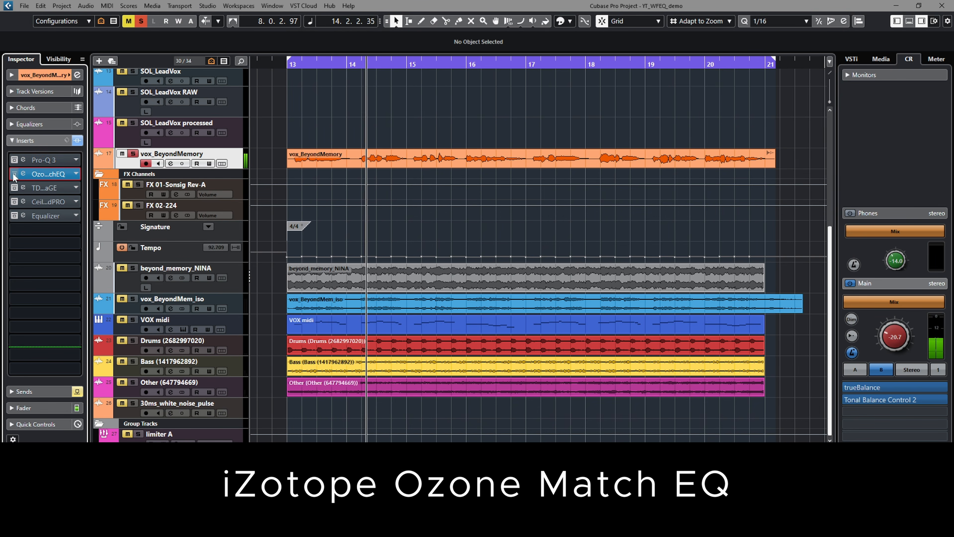
{"action": "left_click", "coordinate": [15, 173]}
{"action": "left_click", "coordinate": [15, 188]}
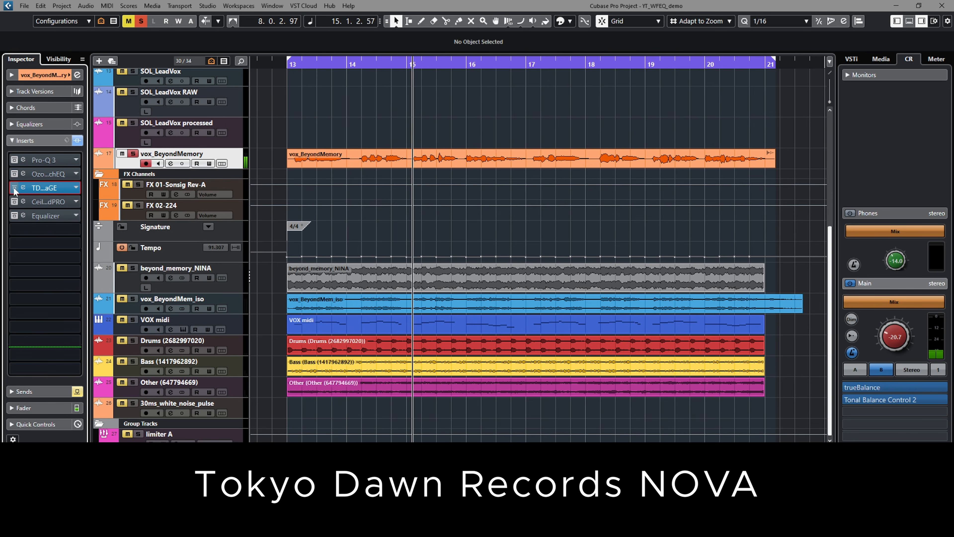
{"action": "left_click", "coordinate": [14, 188]}
{"action": "left_click", "coordinate": [14, 201]}
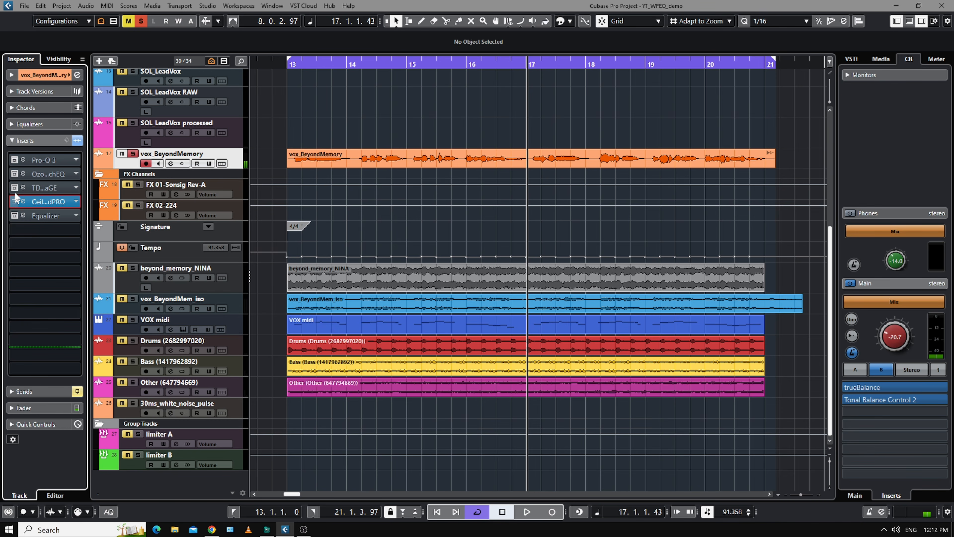
Step: Activate only the Pro-Q 3 and Equalizer inserts on vox_BeyondMemory and return playback to bar 13
{"action": "left_click", "coordinate": [17, 162]}
{"action": "key", "text": "KP_1"}
{"action": "left_click", "coordinate": [12, 217]}
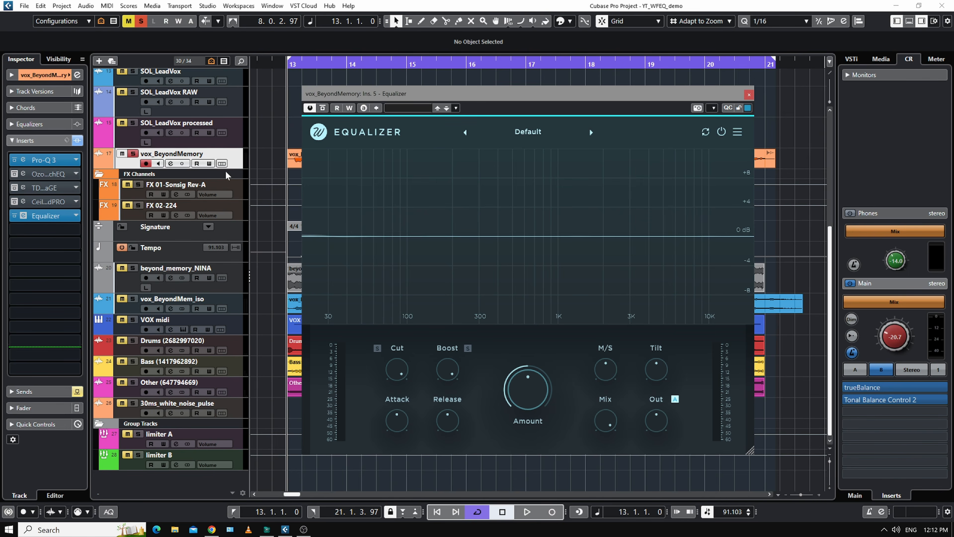
Step: Play the vocal with Equalizer active, switching its partner insert from Pro-Q 3 to Ozone 9 Match EQ, TDR Nova GE and Ceilings Of Sound PRO
{"action": "key", "text": "space"}
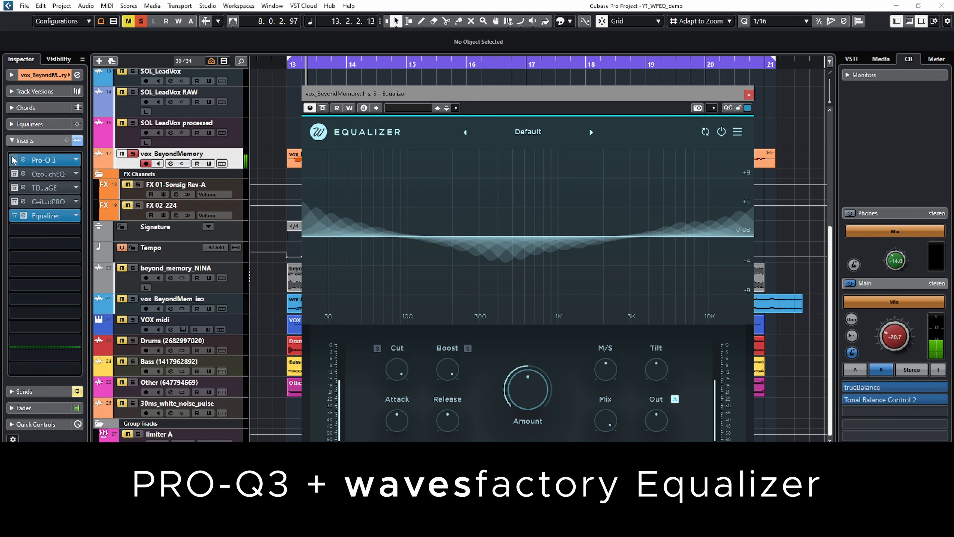
{"action": "left_click", "coordinate": [14, 163]}
{"action": "left_click", "coordinate": [13, 174]}
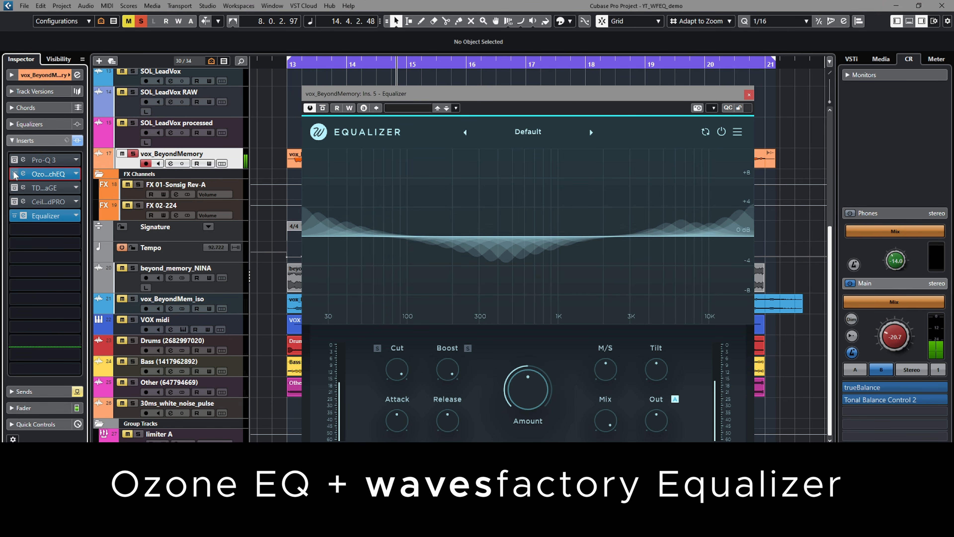
{"action": "left_click", "coordinate": [14, 188]}
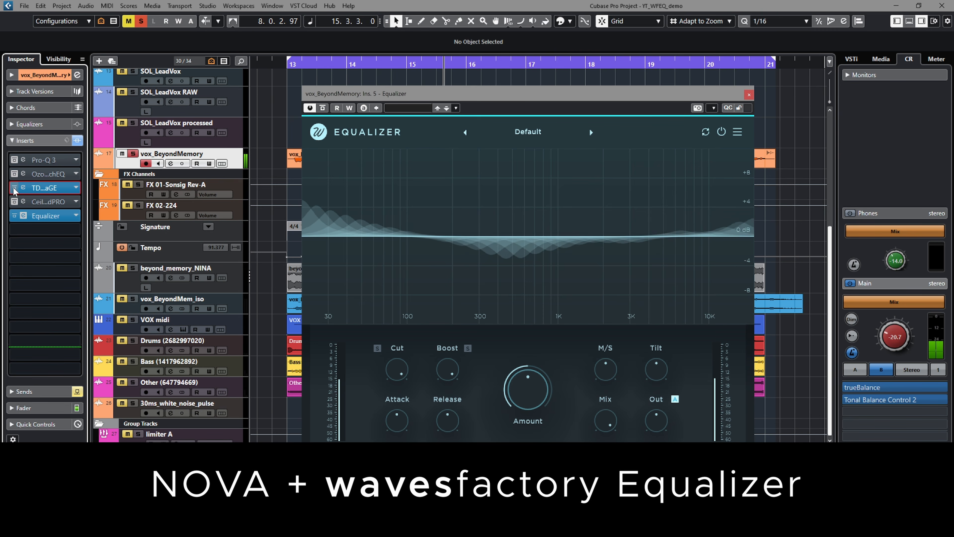
{"action": "left_click", "coordinate": [14, 188]}
{"action": "left_click", "coordinate": [14, 202]}
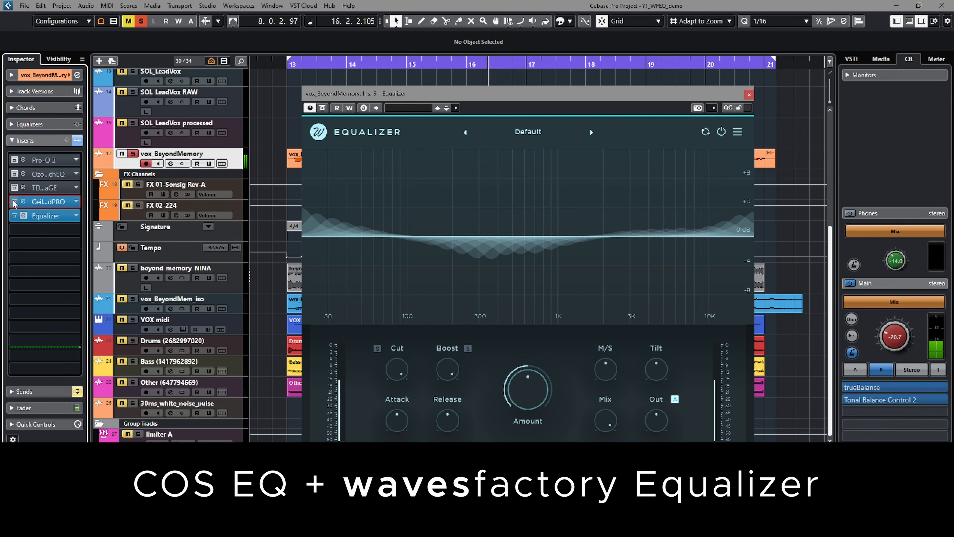
{"action": "key", "text": "space"}
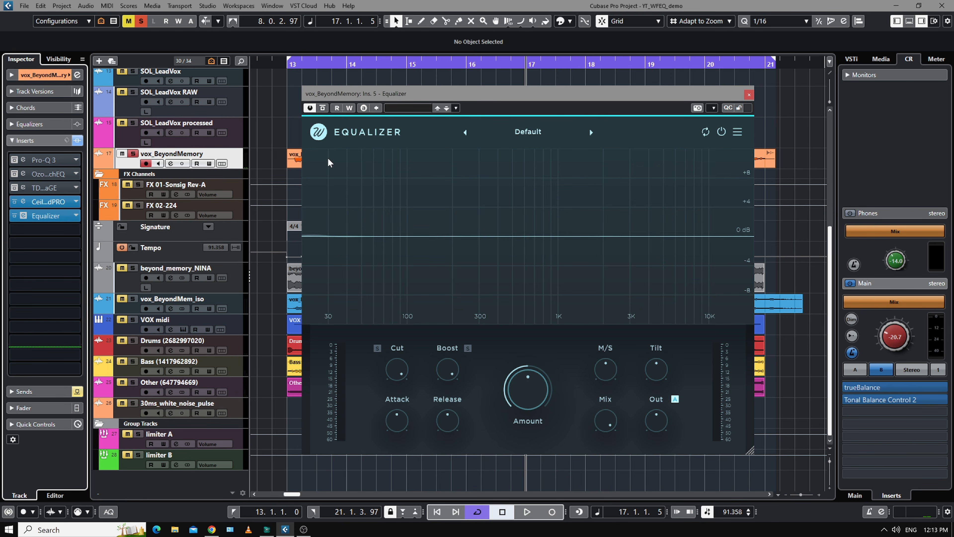
Step: Lower Equalizer's Amount to 0.0% and, while the vocal plays, raise it to about 50.4%
{"action": "left_click_drag", "start_coordinate": [528, 391], "coordinate": [545, 435]}
{"action": "key", "text": "space"}
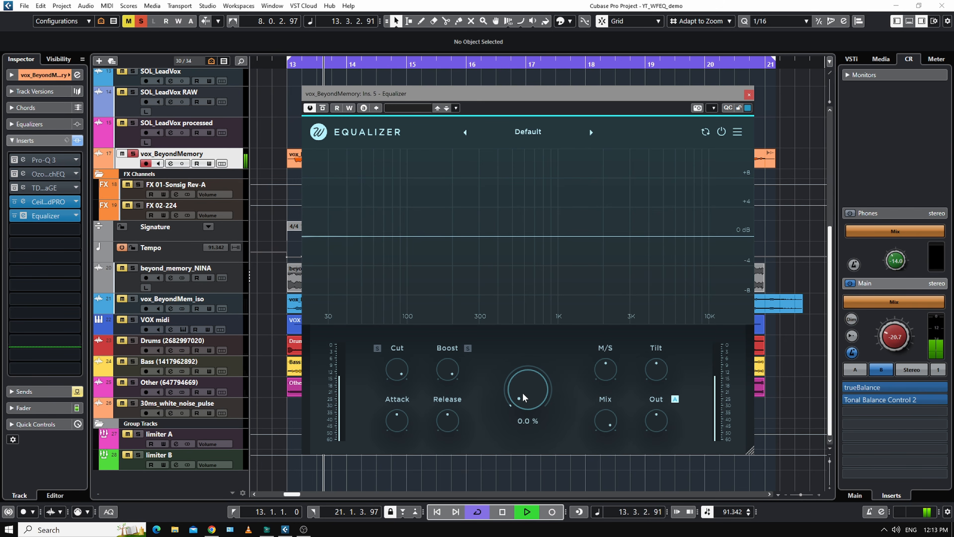
{"action": "mouse_move", "coordinate": [514, 372]}
{"action": "left_mouse_down"}
{"action": "mouse_move", "coordinate": [524, 282]}
{"action": "mouse_move", "coordinate": [519, 360]}
{"action": "left_mouse_up"}
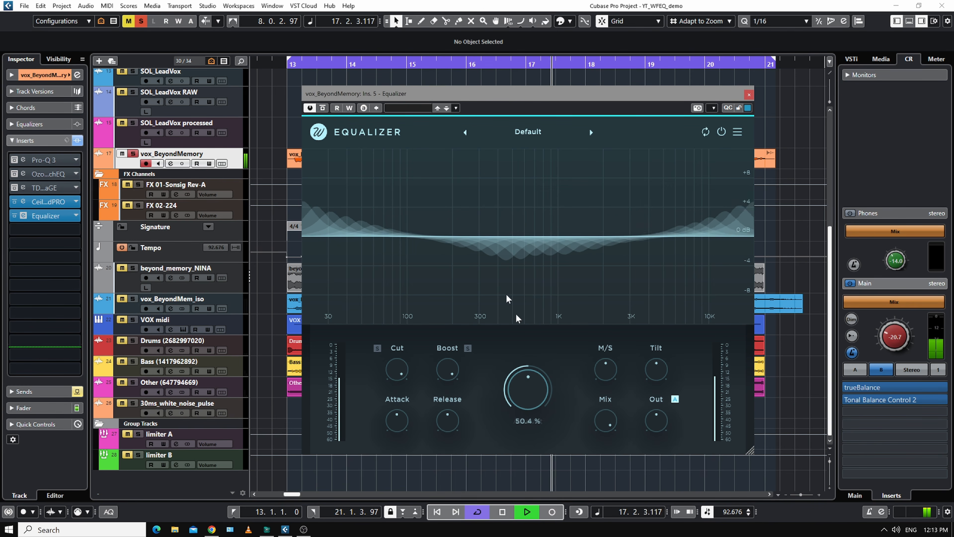
Step: Compare the playing vocal with Equalizer bypassed, with all inserts bypassed and with the processing active again
{"action": "left_click", "coordinate": [322, 109]}
{"action": "left_click", "coordinate": [77, 140]}
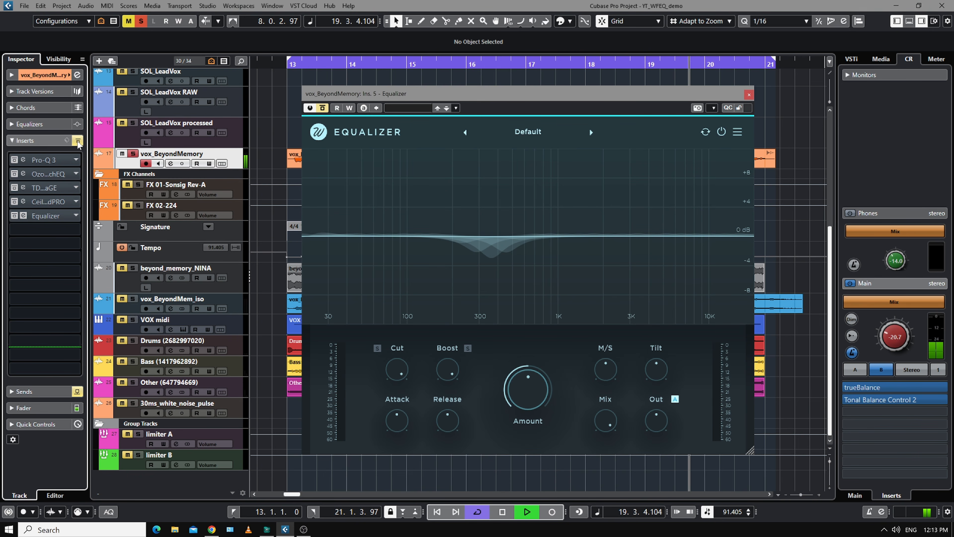
{"action": "key", "text": "space"}
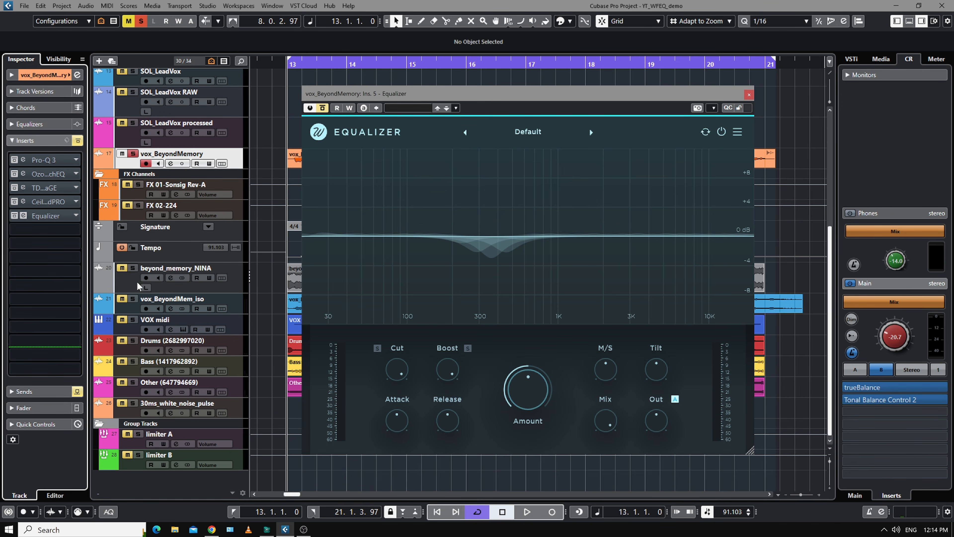
{"action": "left_click", "coordinate": [131, 168]}
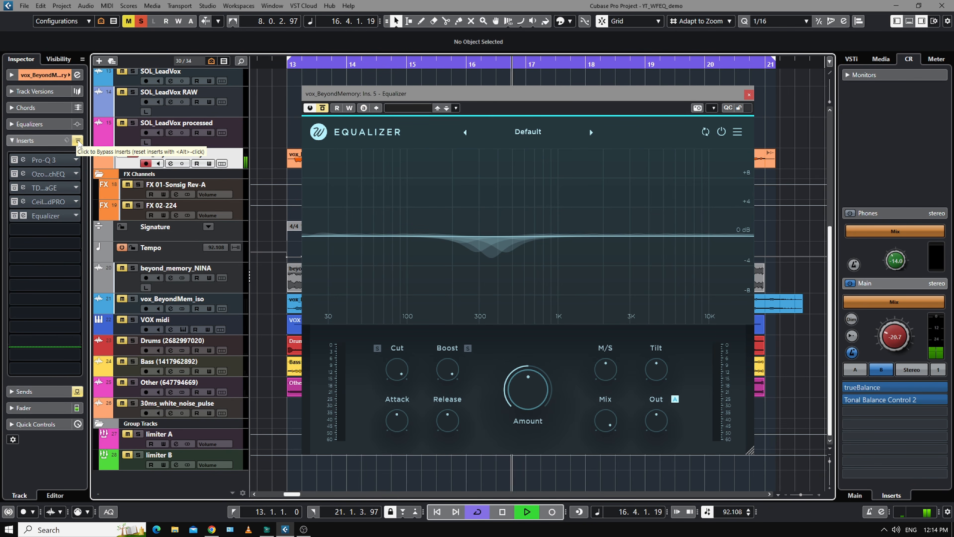
{"action": "left_click", "coordinate": [77, 142]}
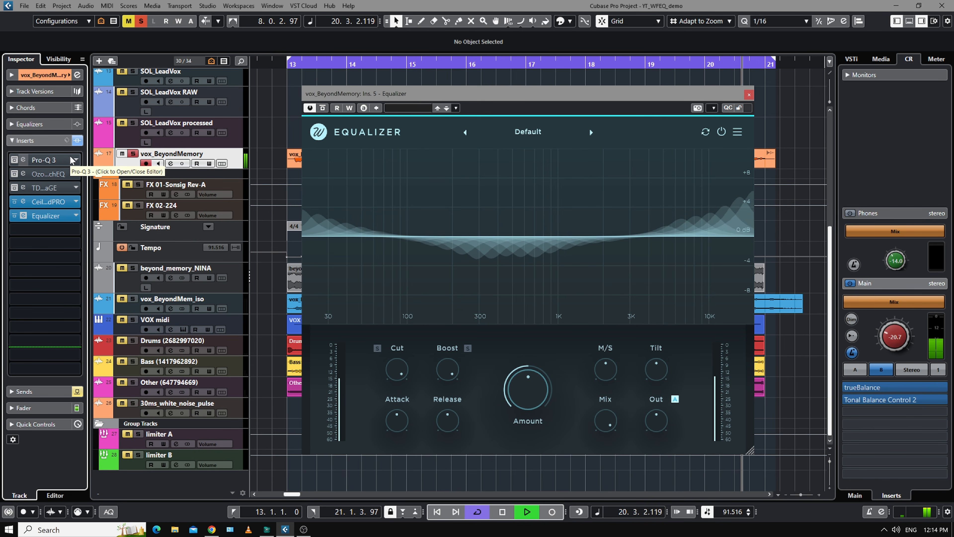
{"action": "key", "text": "space"}
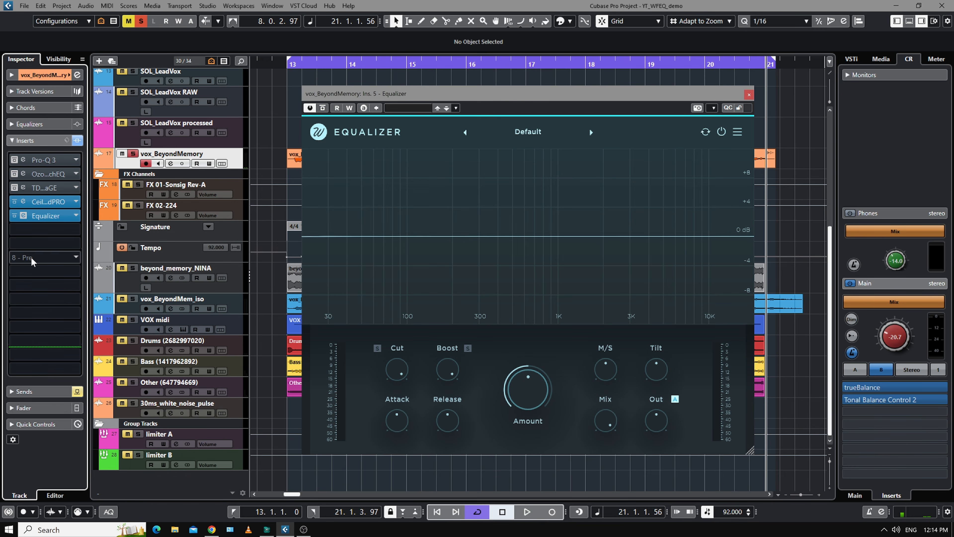
Step: Close Equalizer's window, add Pro-DS to the sixth insert slot of vox_BeyondMemory and start playback
{"action": "left_click", "coordinate": [748, 95]}
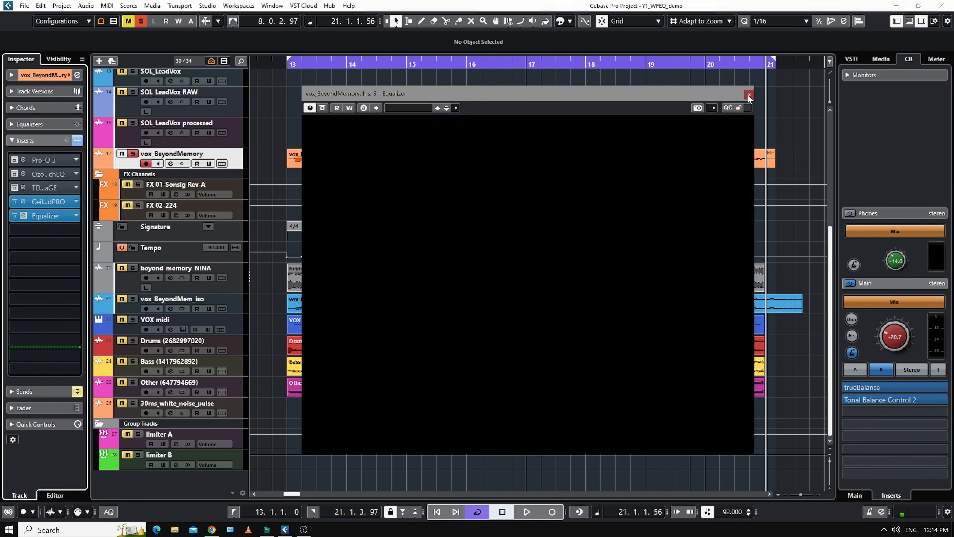
{"action": "left_click", "coordinate": [75, 217]}
{"action": "type", "text": "ds"}
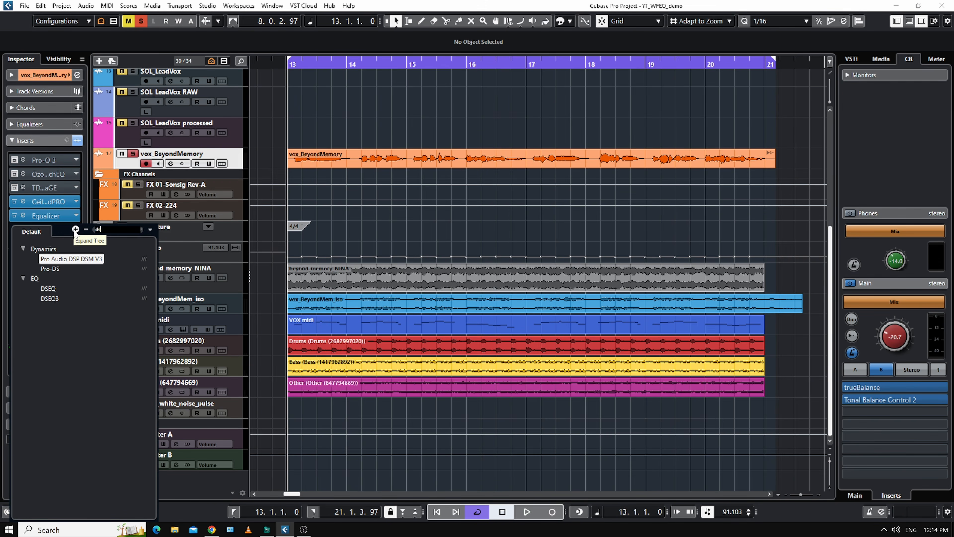
{"action": "left_click", "coordinate": [50, 268]}
{"action": "key", "text": "space"}
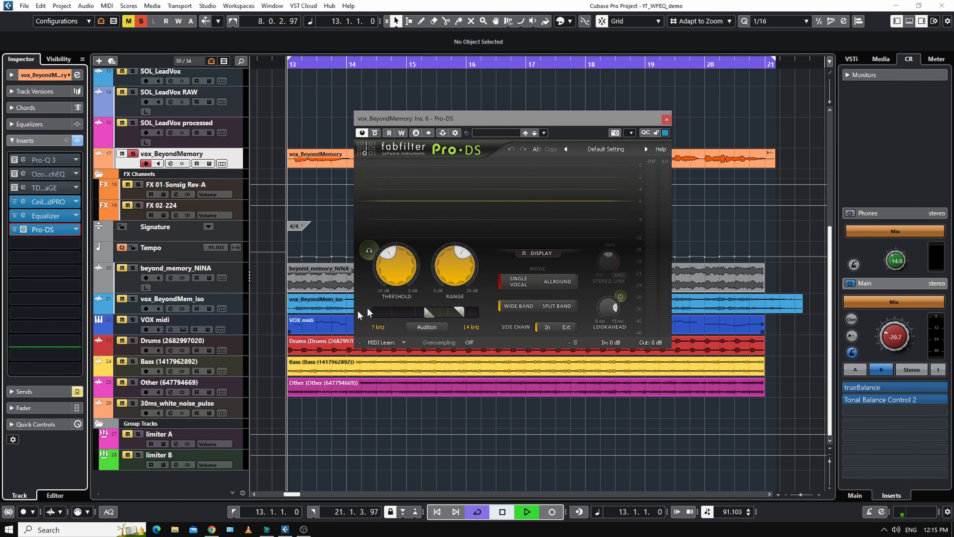
Step: Set the Pro-DS detection band to about 5.6–16.96 kHz, its range to 9 dB and lower its threshold slightly
{"action": "left_click_drag", "start_coordinate": [461, 312], "coordinate": [419, 313]}
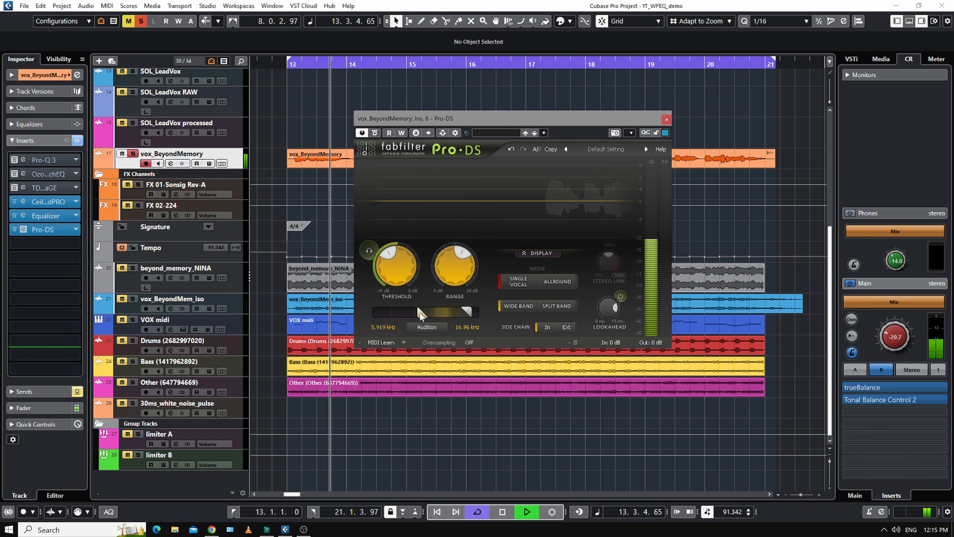
{"action": "double_click", "coordinate": [457, 271]}
{"action": "type", "text": "9"}
{"action": "key", "text": "Return"}
{"action": "left_click_drag", "start_coordinate": [392, 268], "coordinate": [389, 274]}
Step: Compare the vocal with Pro-DS bypassed and active, close its window and return the stopped playback to bar 13
{"action": "left_click", "coordinate": [374, 134]}
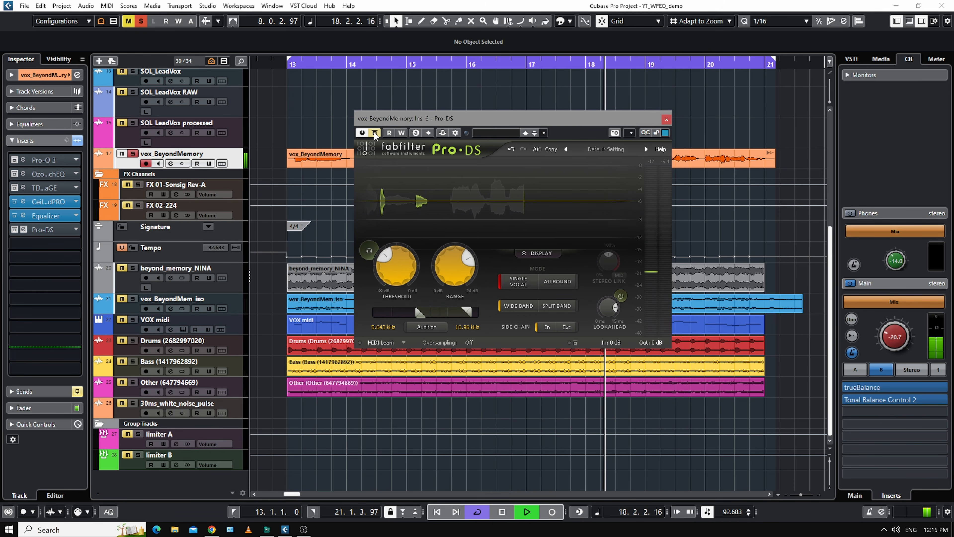
{"action": "left_click", "coordinate": [374, 133]}
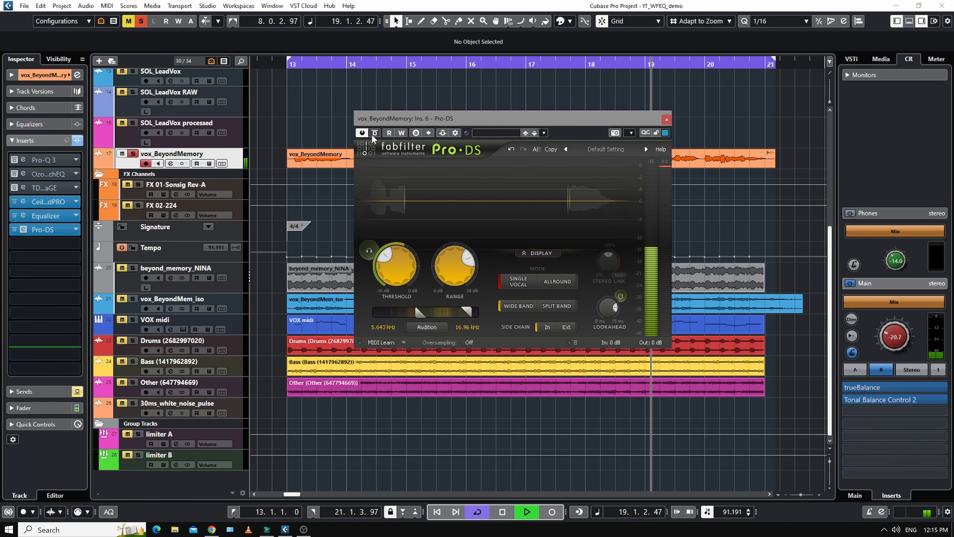
{"action": "left_click", "coordinate": [667, 120]}
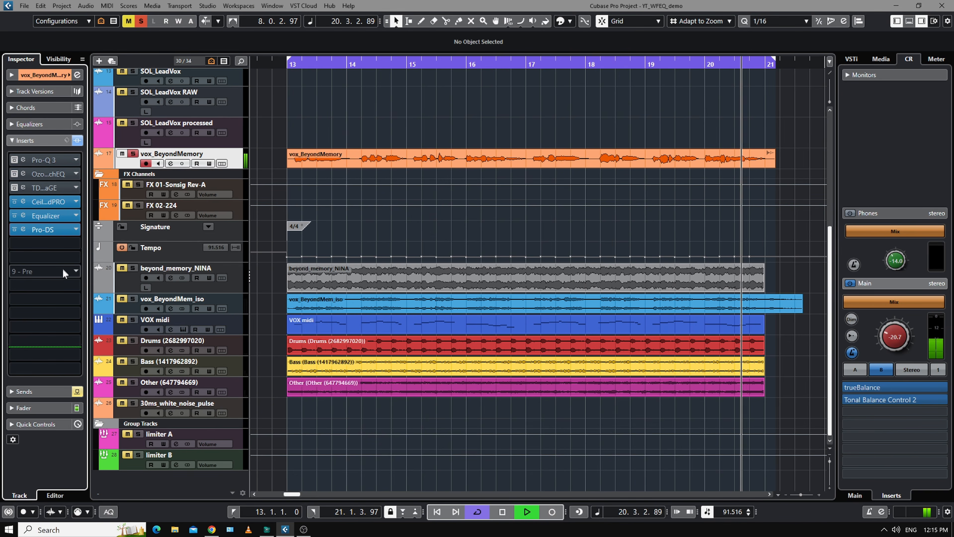
{"action": "key", "text": "space"}
{"action": "key", "text": "KP_1"}
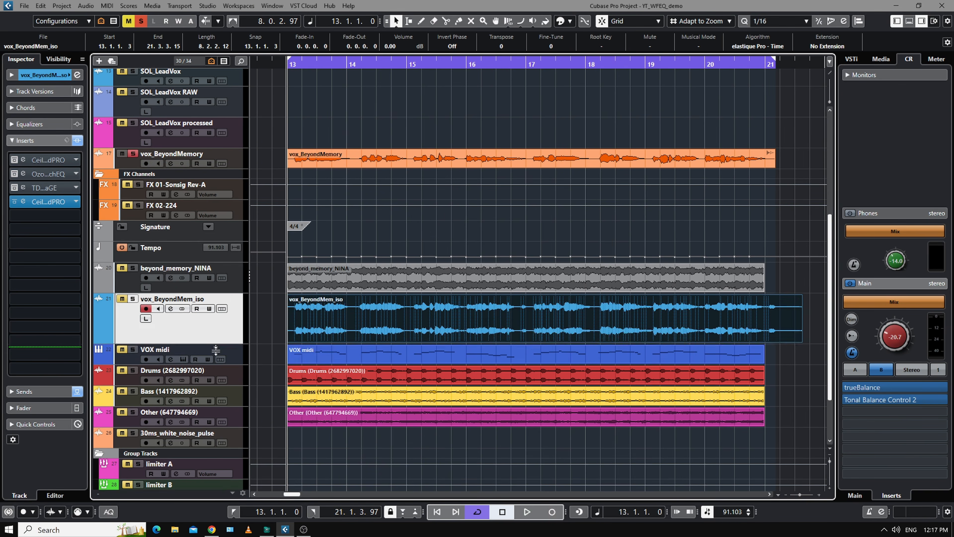
Step: Increase the height of the vox_BeyondMem_iso track and add MMultiAnalyzer to insert slot 14 of vox_BeyondMemory
{"action": "left_click_drag", "start_coordinate": [214, 347], "coordinate": [214, 385]}
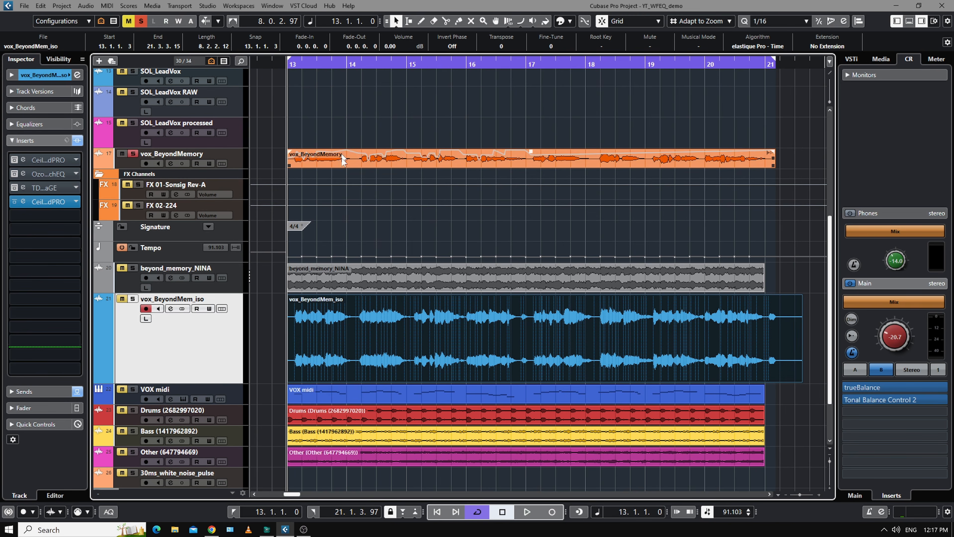
{"action": "left_click", "coordinate": [131, 165]}
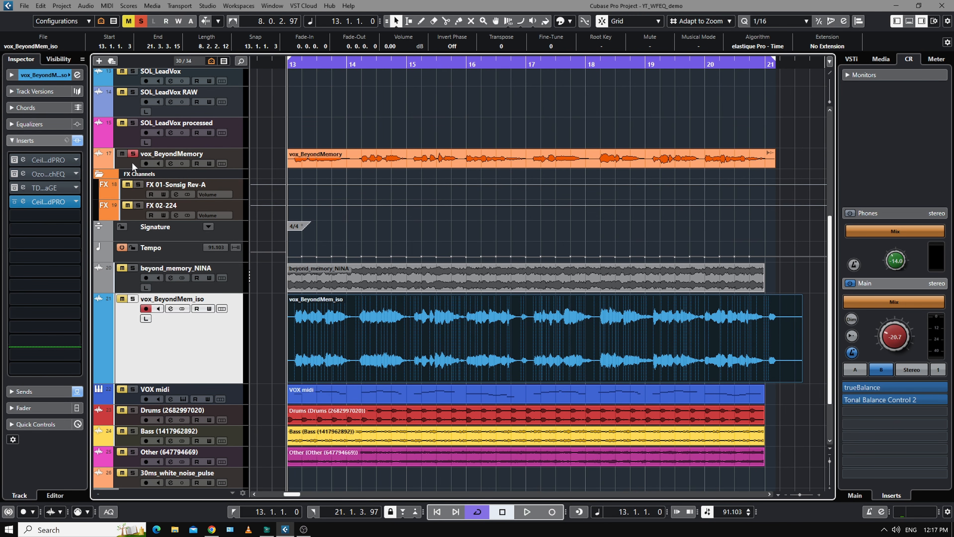
{"action": "left_click", "coordinate": [132, 166]}
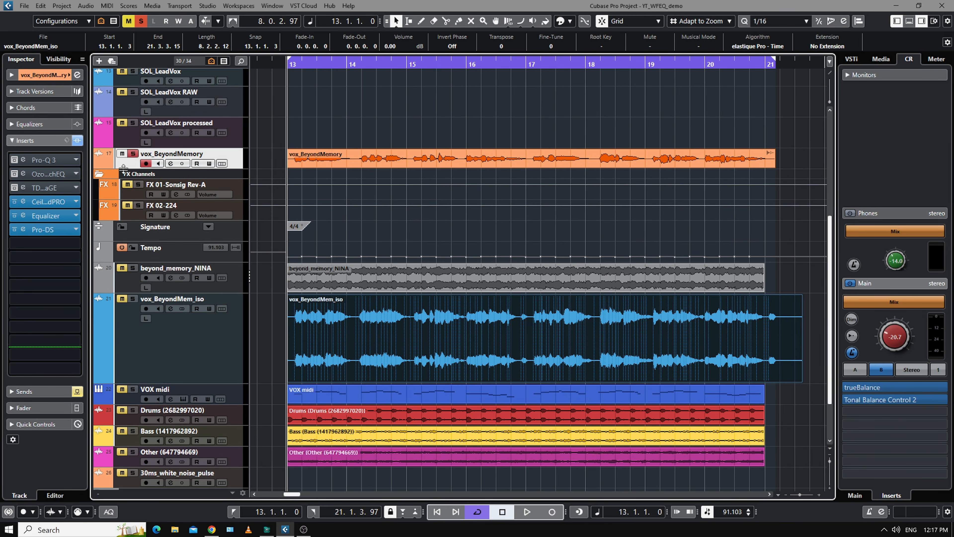
{"action": "left_click", "coordinate": [75, 342]}
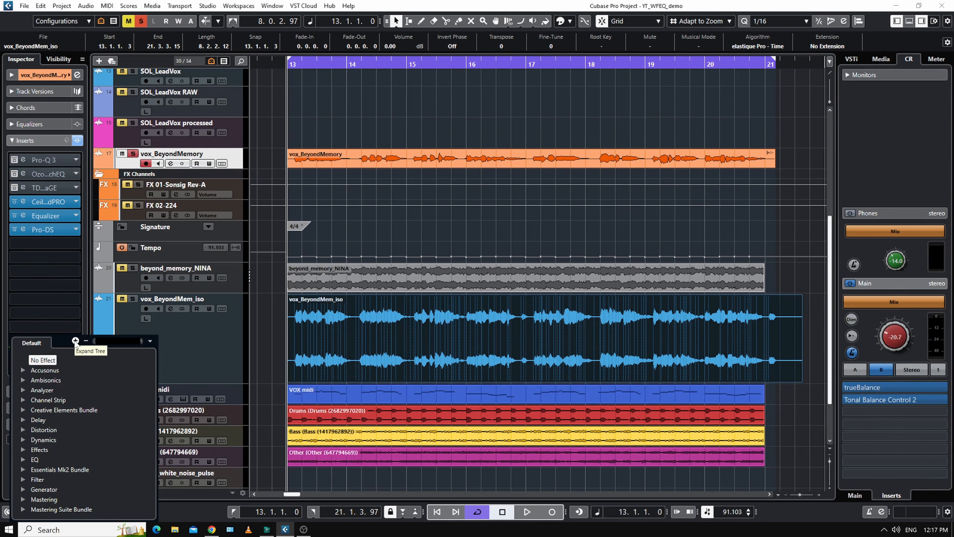
{"action": "type", "text": "mmulti"}
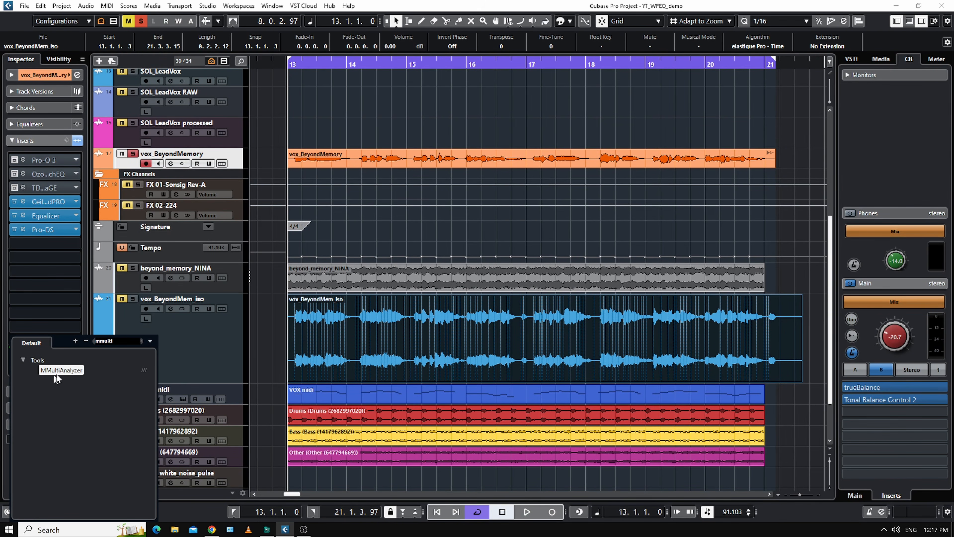
{"action": "left_click", "coordinate": [64, 371]}
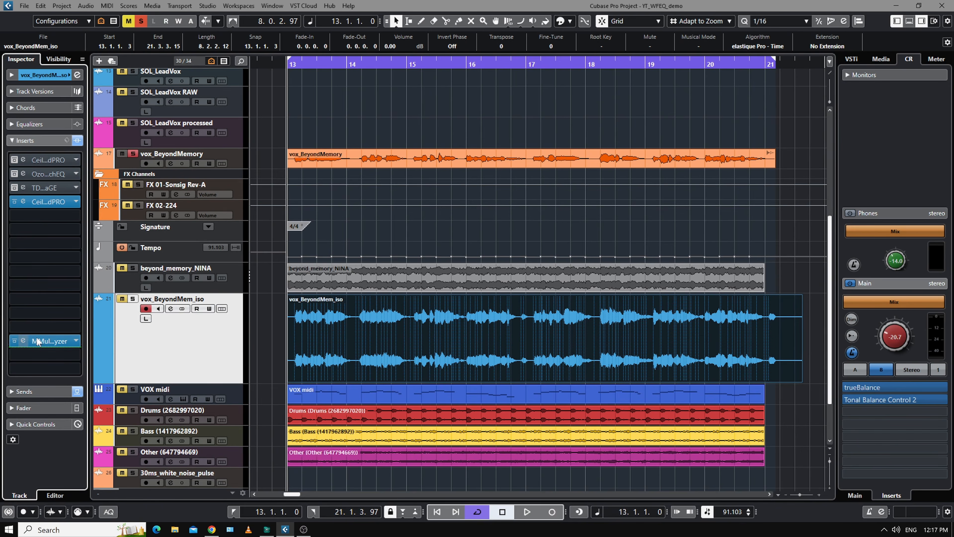
Step: Open MMultiAnalyzer on vox_BeyondMemory, compare the spectra of both vocals during playback and switch to its Loudness & Wave view
{"action": "left_click", "coordinate": [132, 166]}
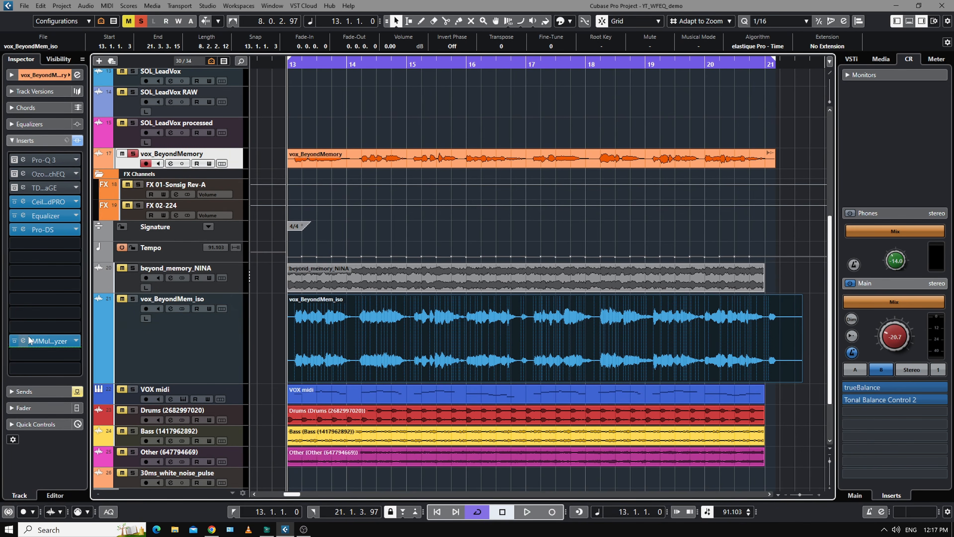
{"action": "left_click", "coordinate": [36, 340]}
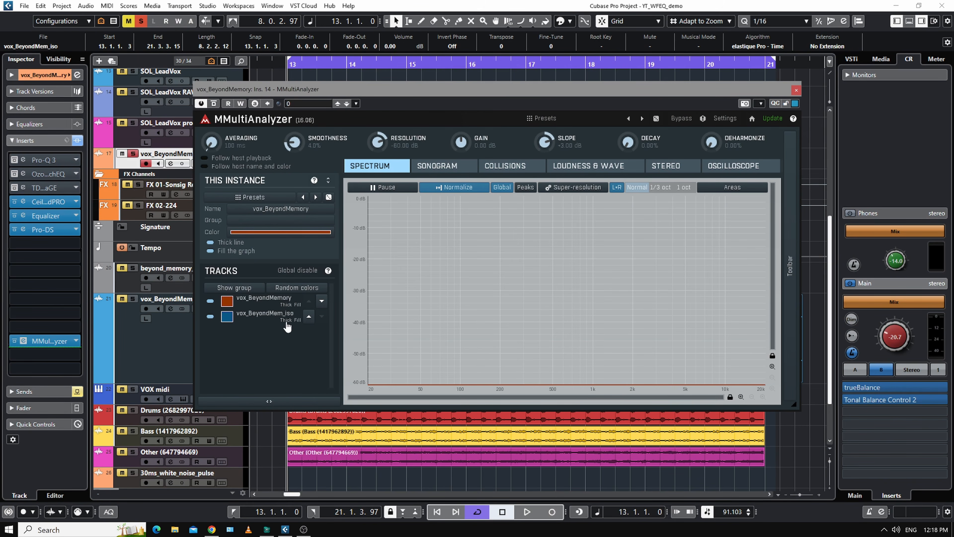
{"action": "key", "text": "space"}
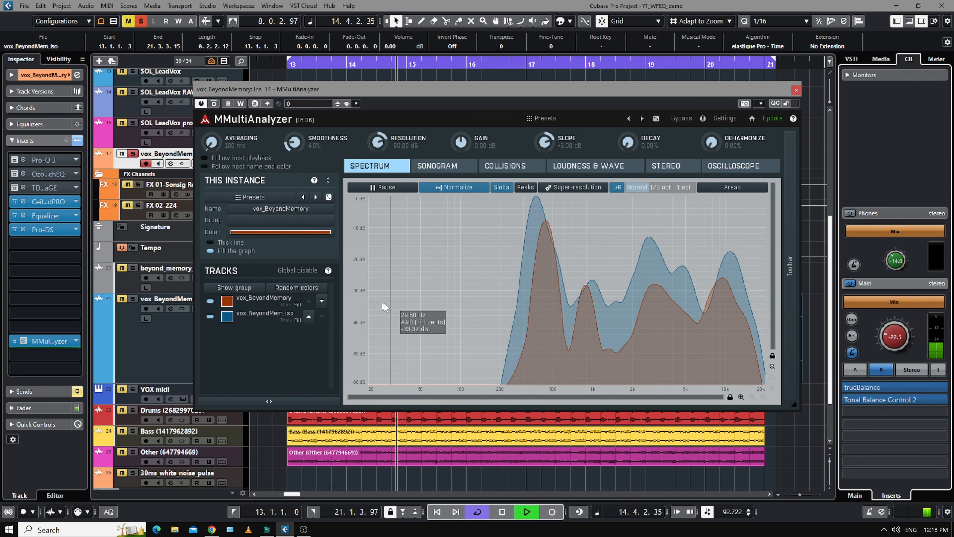
{"action": "key", "text": "space"}
{"action": "left_click", "coordinate": [595, 173]}
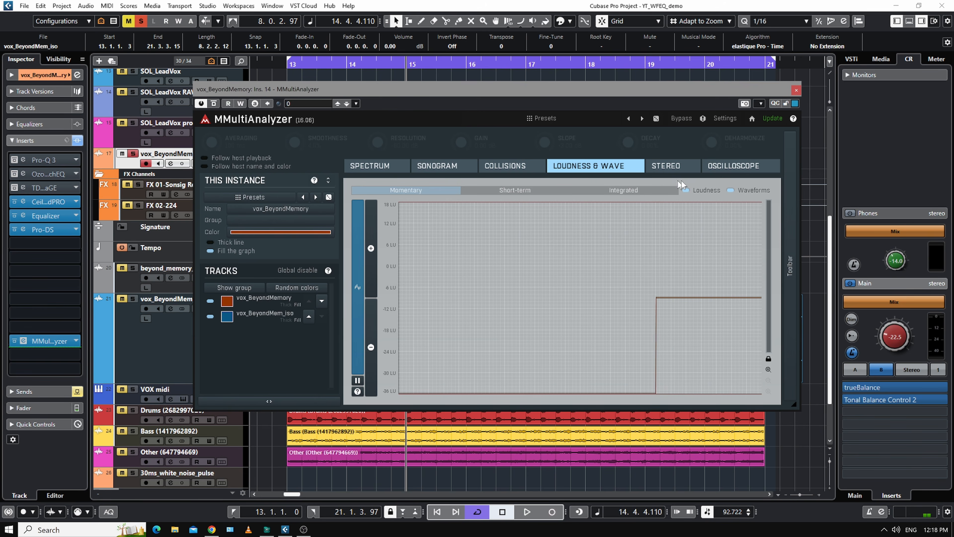
Step: Hide the loudness curves in MMultiAnalyzer, compare the waveforms of both vocals with vox_BeyondMemory hidden and shown, and stop playback
{"action": "left_click", "coordinate": [686, 191]}
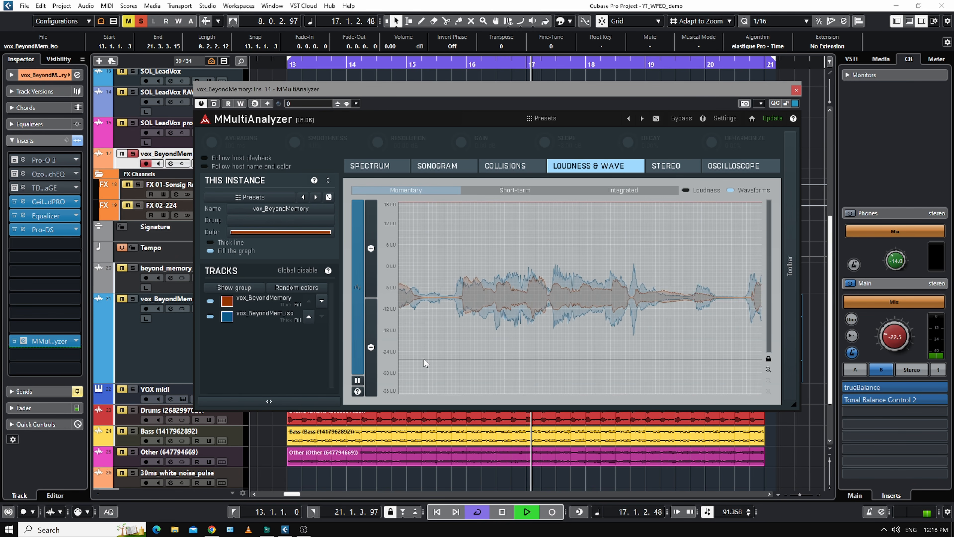
{"action": "left_click", "coordinate": [210, 304]}
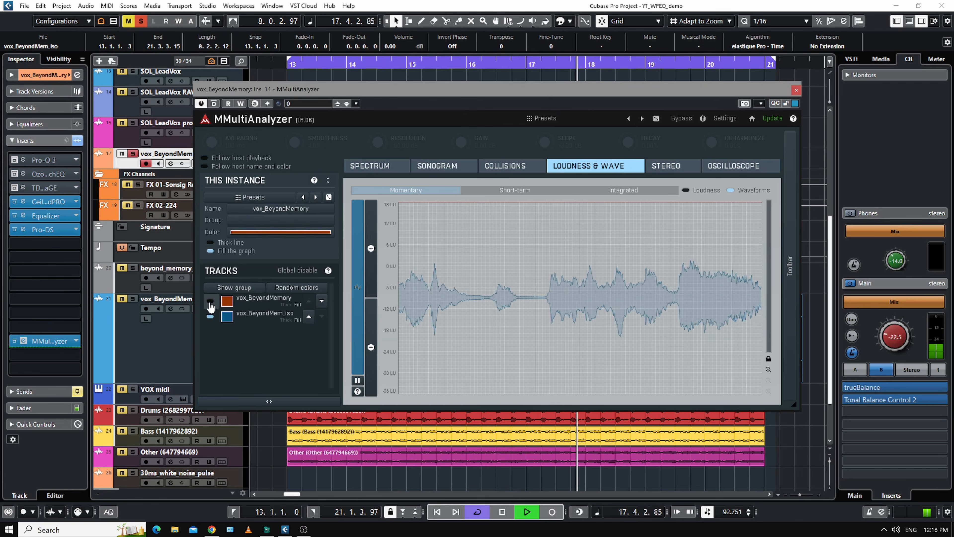
{"action": "left_click", "coordinate": [210, 304]}
{"action": "key", "text": "space"}
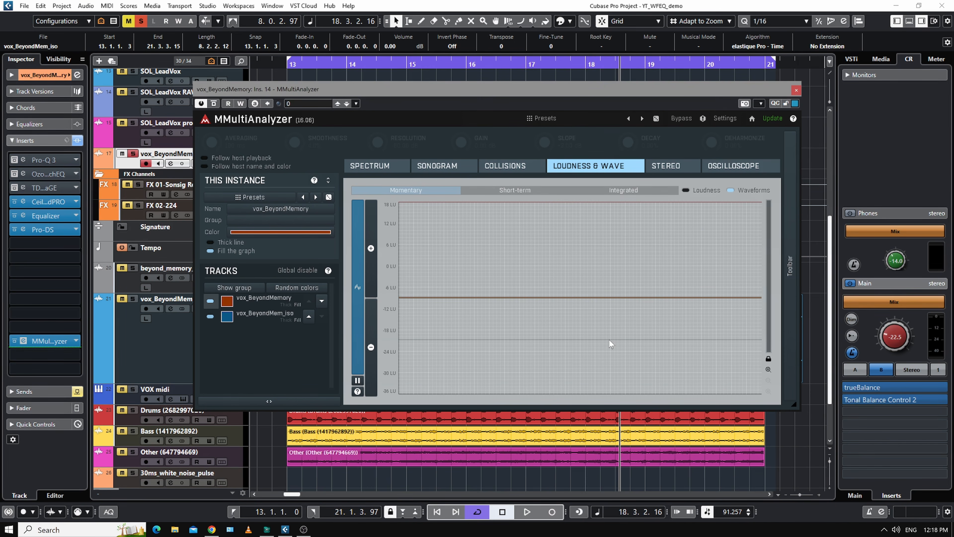
Step: Add Pro-C 2 to insert slot 8 of vox_BeyondMemory and open its editor
{"action": "left_click", "coordinate": [128, 166]}
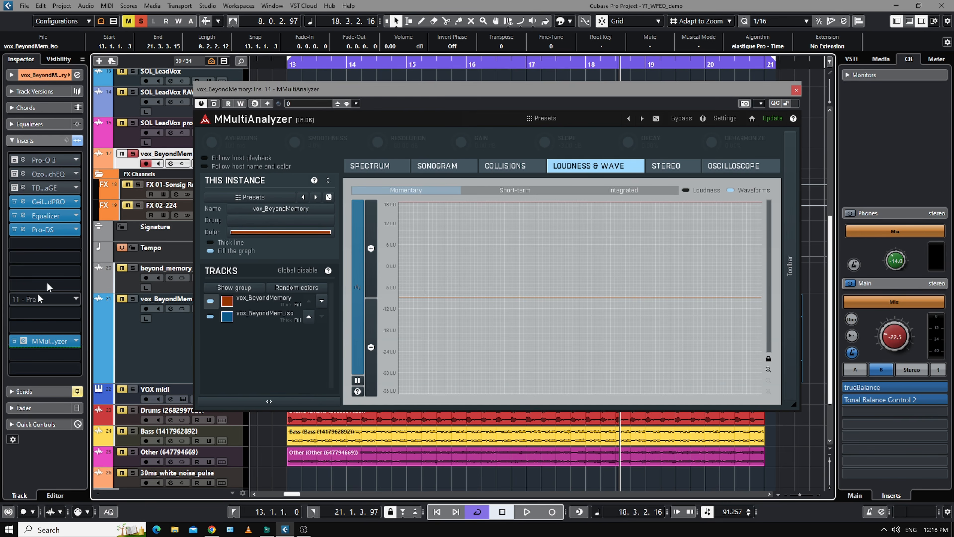
{"action": "left_click", "coordinate": [71, 265]}
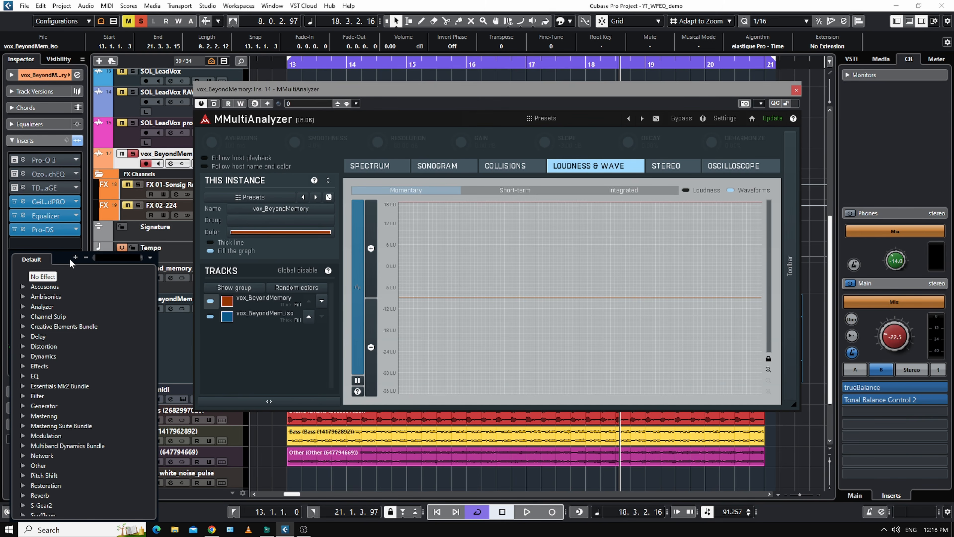
{"action": "type", "text": "pro"}
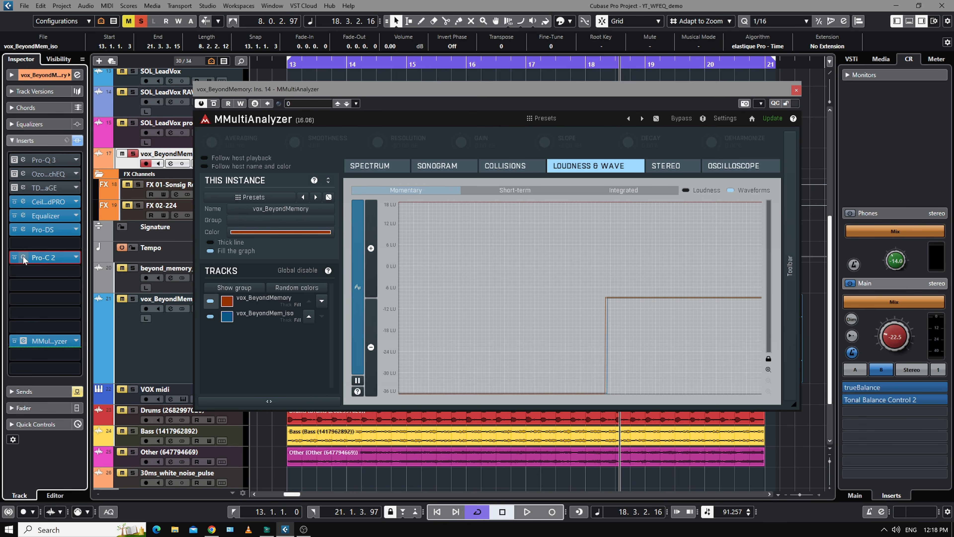
{"action": "left_click", "coordinate": [24, 258]}
Step: Set the Pro-C 2 style to Classic and arrange its window beside MMultiAnalyzer so the waveforms stay in view
{"action": "left_click_drag", "start_coordinate": [577, 100], "coordinate": [260, 56]}
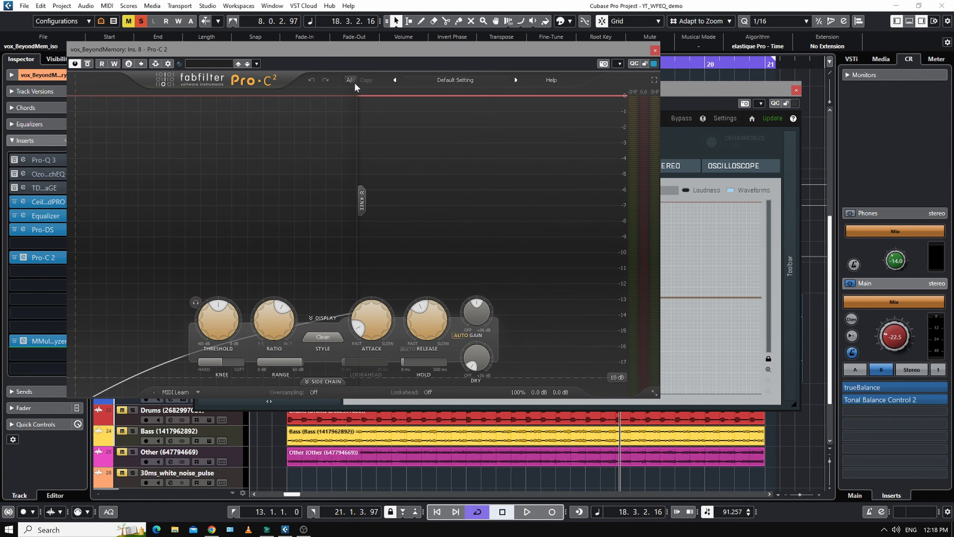
{"action": "left_click", "coordinate": [323, 337]}
{"action": "left_click", "coordinate": [329, 361]}
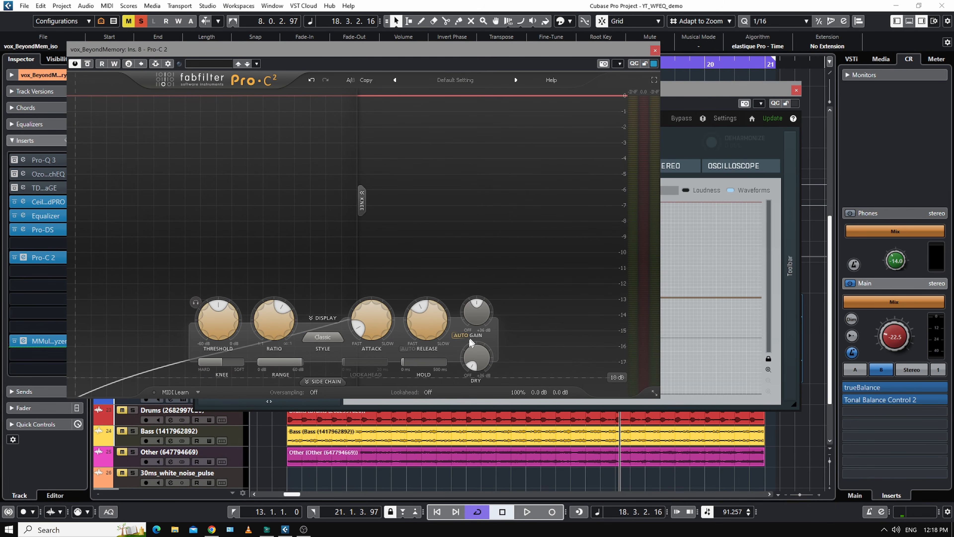
{"action": "left_click_drag", "start_coordinate": [690, 92], "coordinate": [842, 94]}
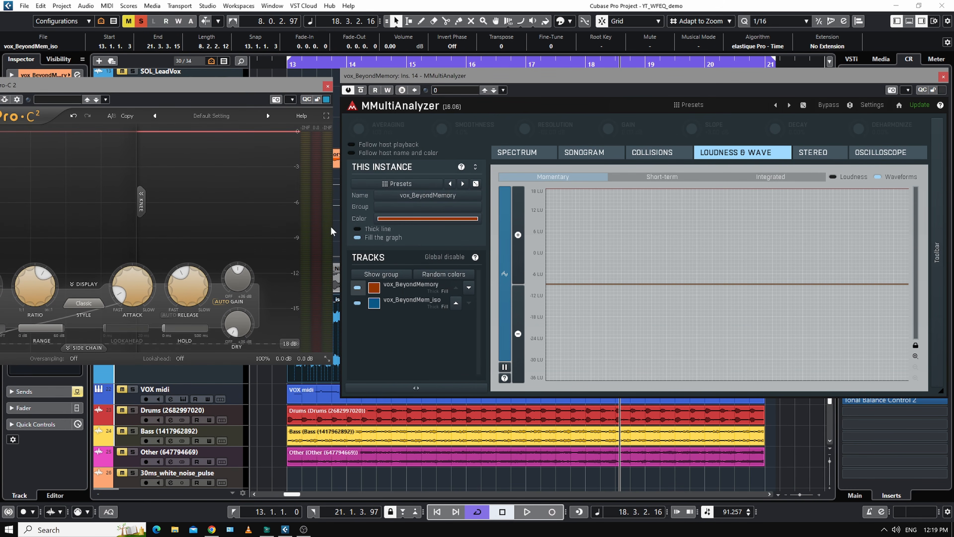
{"action": "left_click_drag", "start_coordinate": [228, 98], "coordinate": [356, 111]}
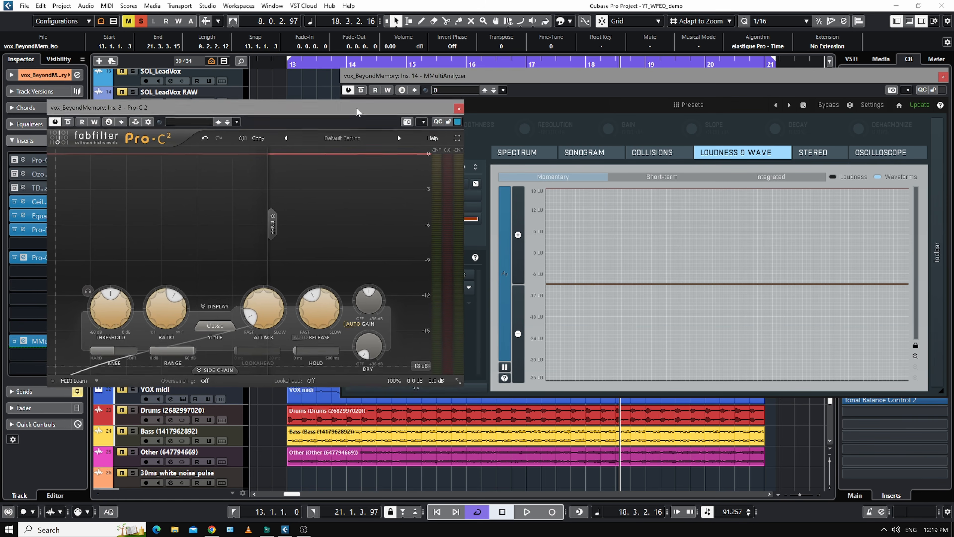
Step: Play the vocal, set the Pro-C 2 ratio to 8:1 and lower its threshold for stronger compression
{"action": "key", "text": "space"}
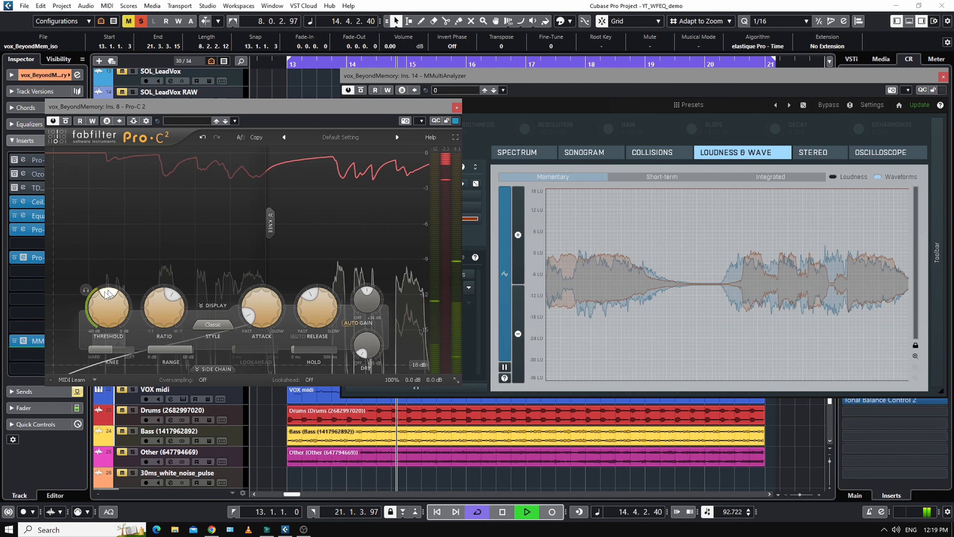
{"action": "mouse_move", "coordinate": [98, 320]}
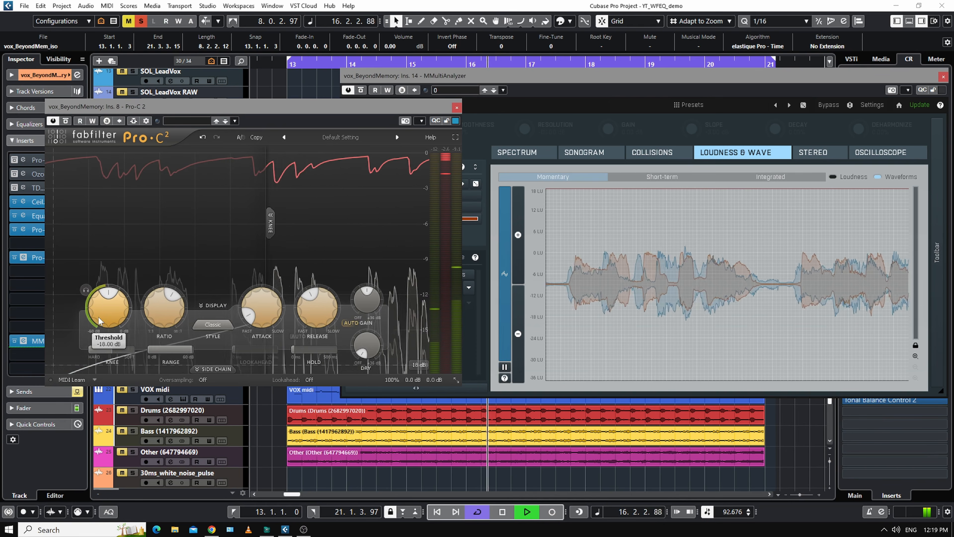
{"action": "double_click", "coordinate": [167, 313]}
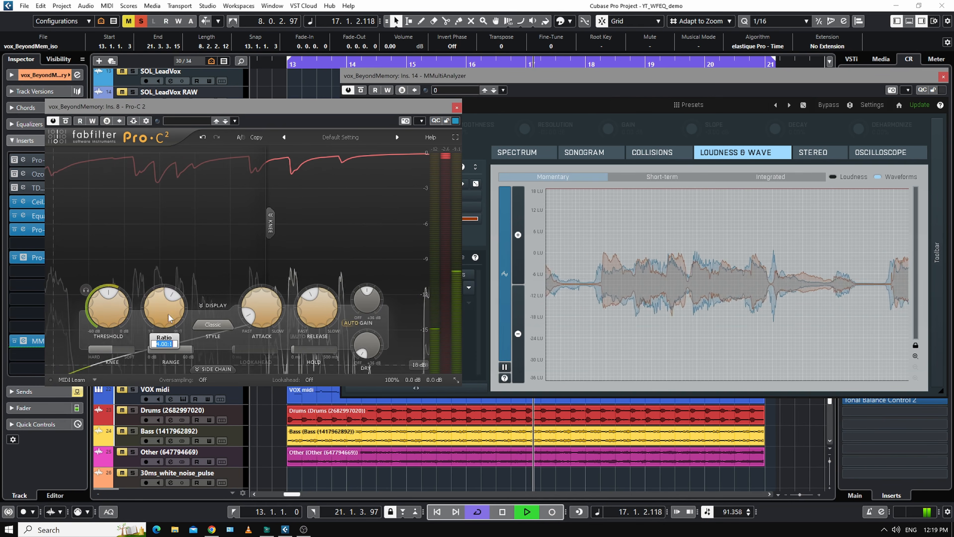
{"action": "type", "text": "8"}
{"action": "key", "text": "Return"}
{"action": "mouse_move", "coordinate": [100, 314]}
{"action": "left_mouse_down"}
{"action": "mouse_move", "coordinate": [102, 344]}
{"action": "mouse_move", "coordinate": [99, 329]}
{"action": "left_mouse_up"}
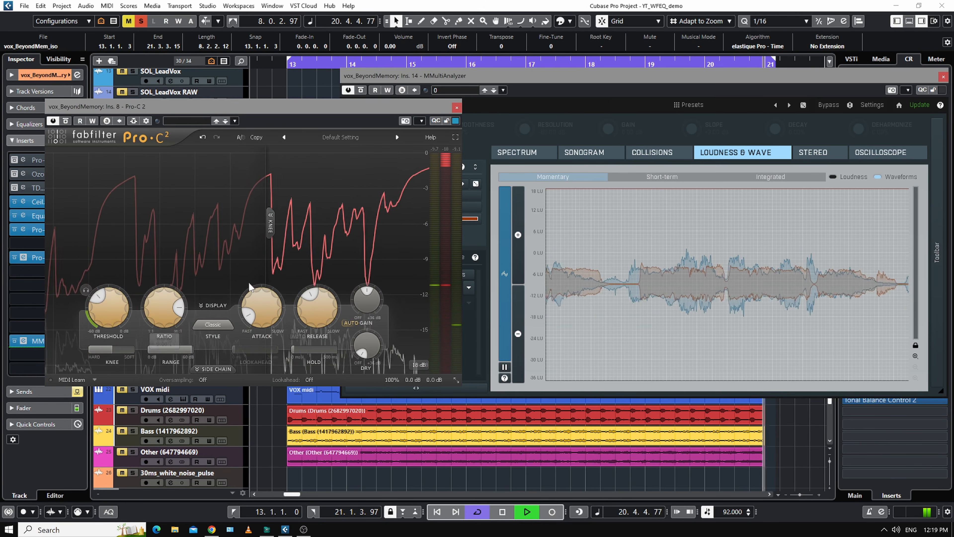
Step: Adjust the Pro-C 2 attack to slightly above its fastest setting and set the release to 50 ms
{"action": "left_click_drag", "start_coordinate": [255, 307], "coordinate": [259, 322]}
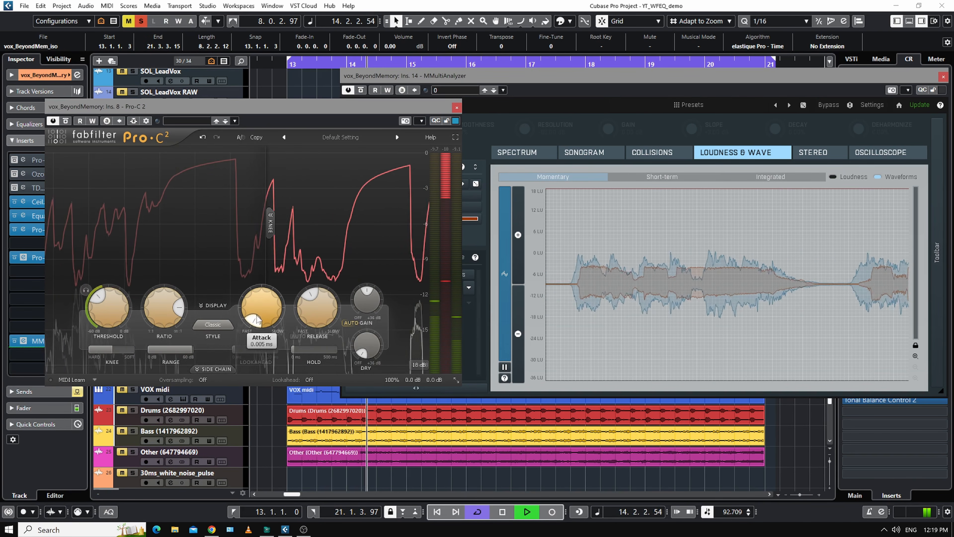
{"action": "scroll", "coordinate": [247, 308], "scroll_direction": "up", "scroll_amount": 5}
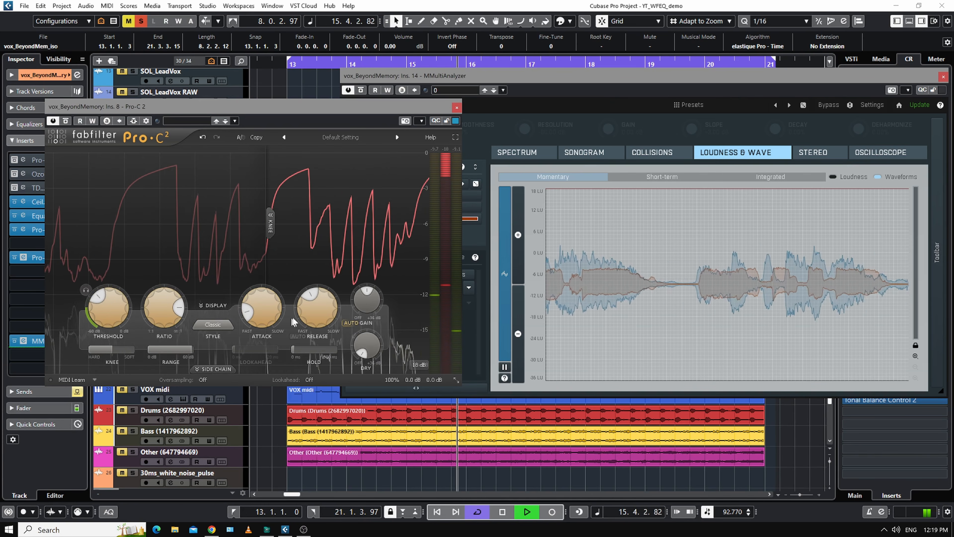
{"action": "mouse_move", "coordinate": [313, 310]}
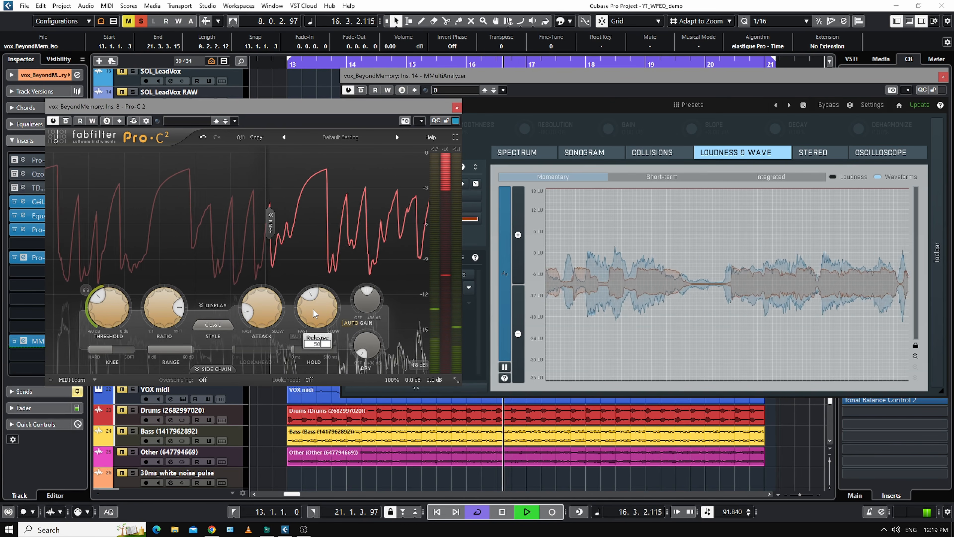
{"action": "scroll", "coordinate": [313, 310], "scroll_direction": "down", "scroll_amount": 5}
{"action": "mouse_move", "coordinate": [262, 308]}
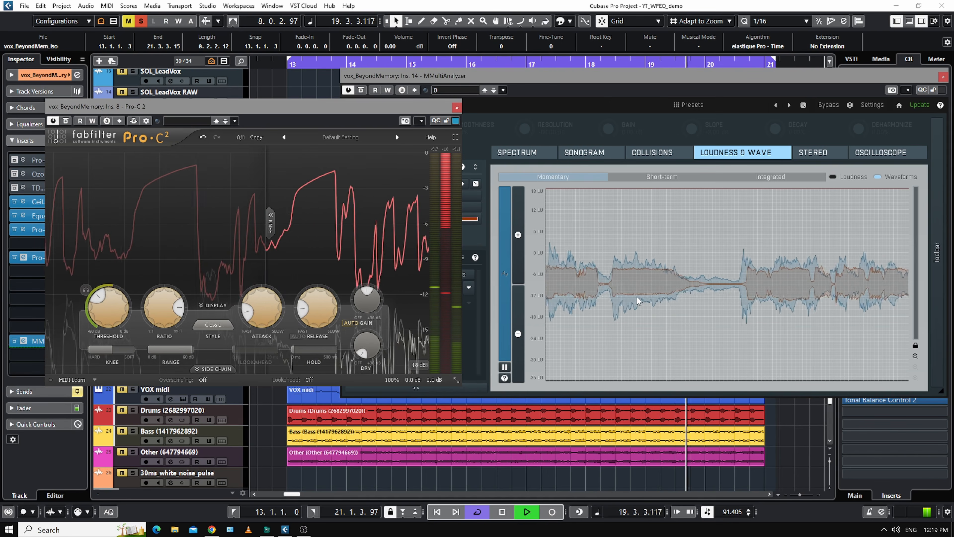
Step: Blend in the uncompressed vocal with a Pro-C 2 dry gain of about -9.58 dB and raise the wet gain to about +0.44 dB
{"action": "mouse_move", "coordinate": [367, 351]}
{"action": "left_click_drag", "start_coordinate": [366, 348], "coordinate": [347, 300]}
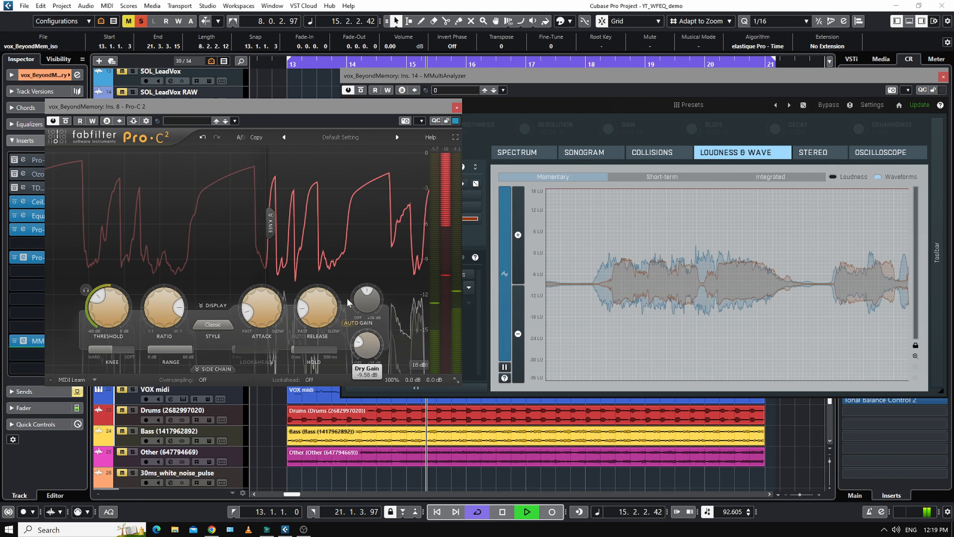
{"action": "left_click_drag", "start_coordinate": [362, 293], "coordinate": [360, 300]}
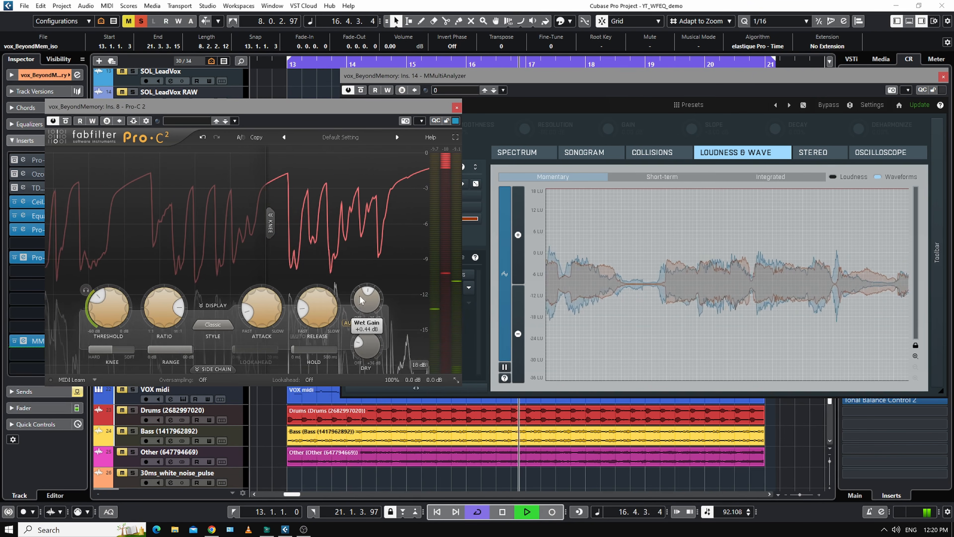
Step: Close Pro-C 2 and compare the loudness curves of both vocals in MMultiAnalyzer with the waveforms hidden
{"action": "left_click", "coordinate": [457, 109]}
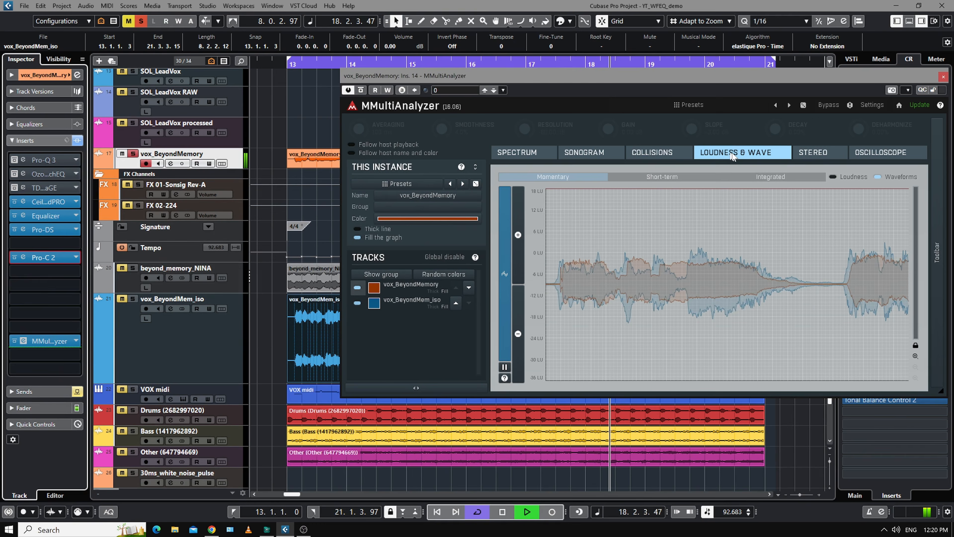
{"action": "left_click", "coordinate": [832, 177]}
{"action": "left_click", "coordinate": [878, 178]}
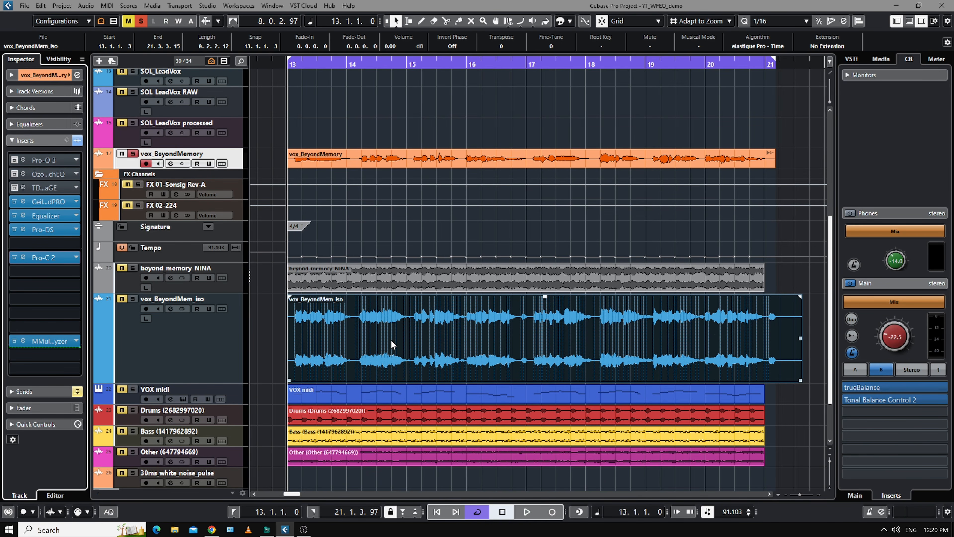
Step: Solo the Drums and Bass tracks with vox_BeyondMemory, select the vocal track and play the mix from bar 13
{"action": "left_click", "coordinate": [210, 389]}
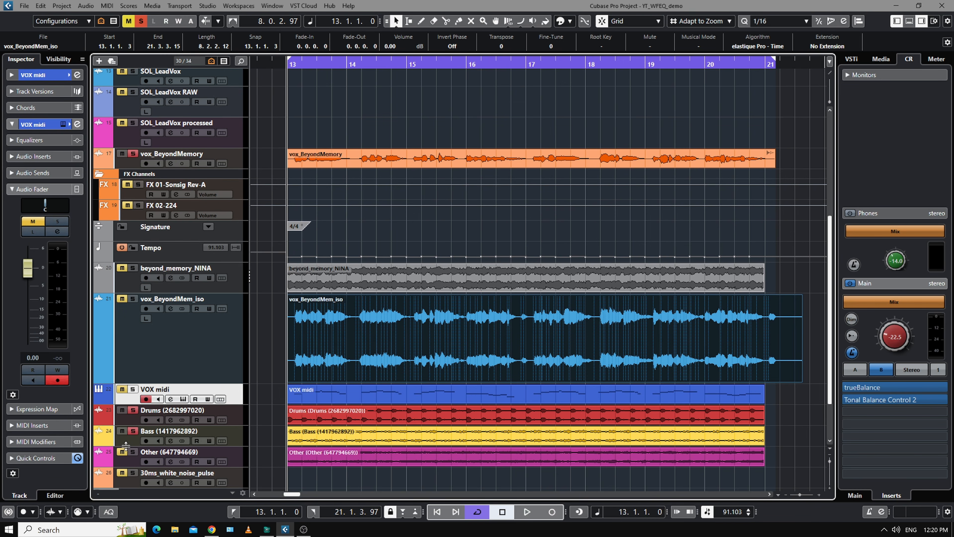
{"action": "left_click", "coordinate": [131, 166]}
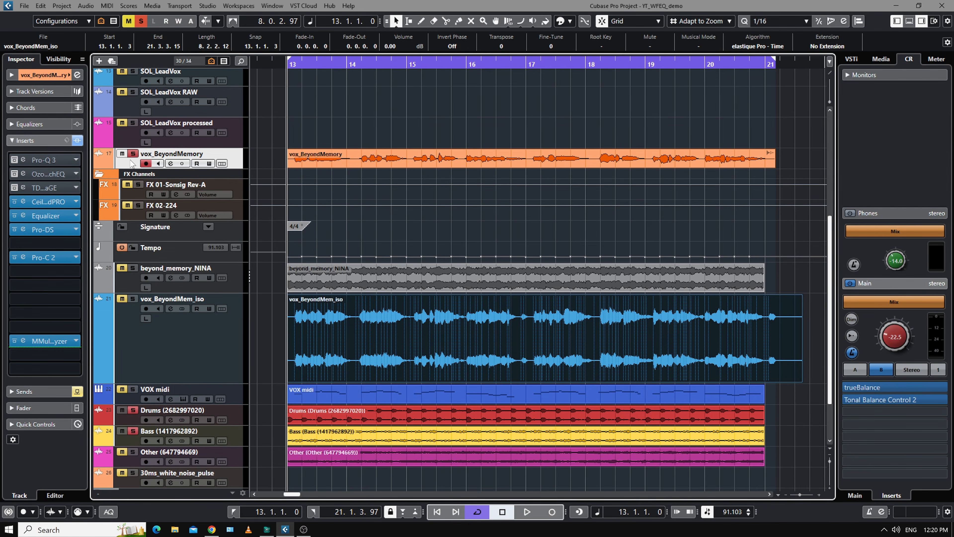
{"action": "key", "text": "space"}
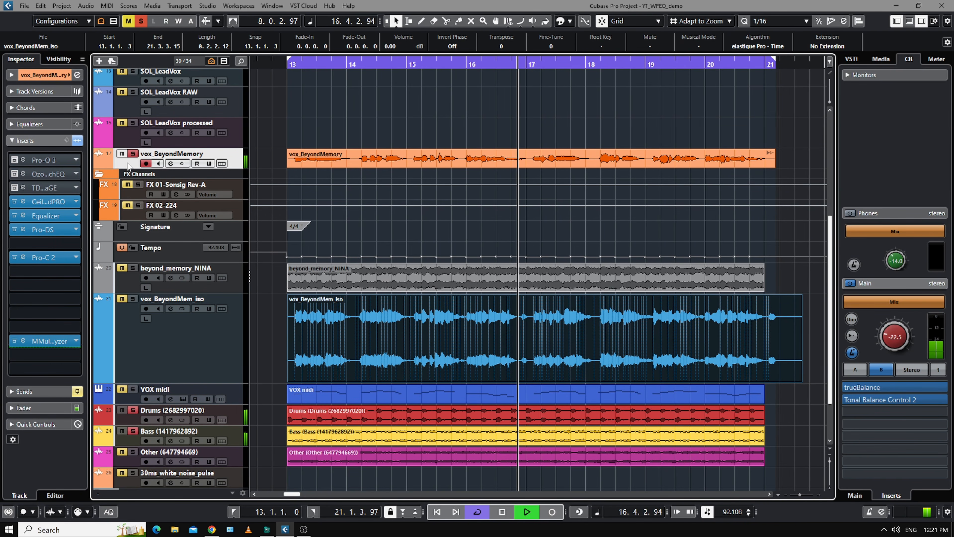
Step: Compare the vocal in the mix with all its inserts bypassed and active, and stop playback
{"action": "key", "text": "space"}
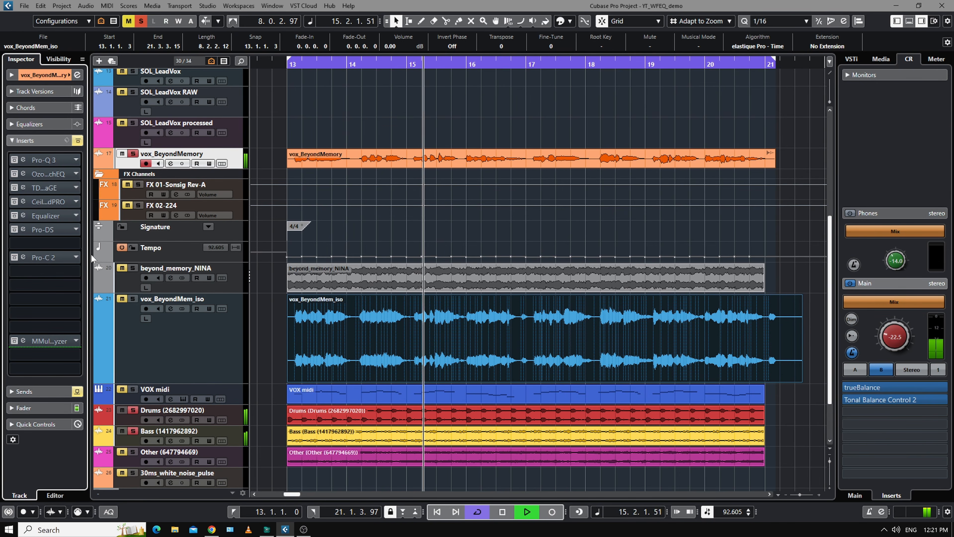
{"action": "left_click", "coordinate": [77, 141]}
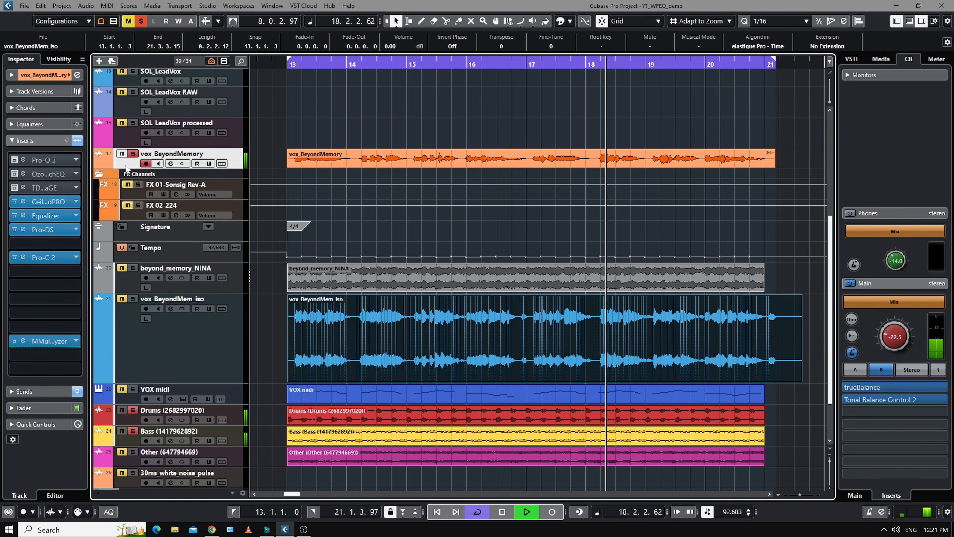
{"action": "key", "text": "space"}
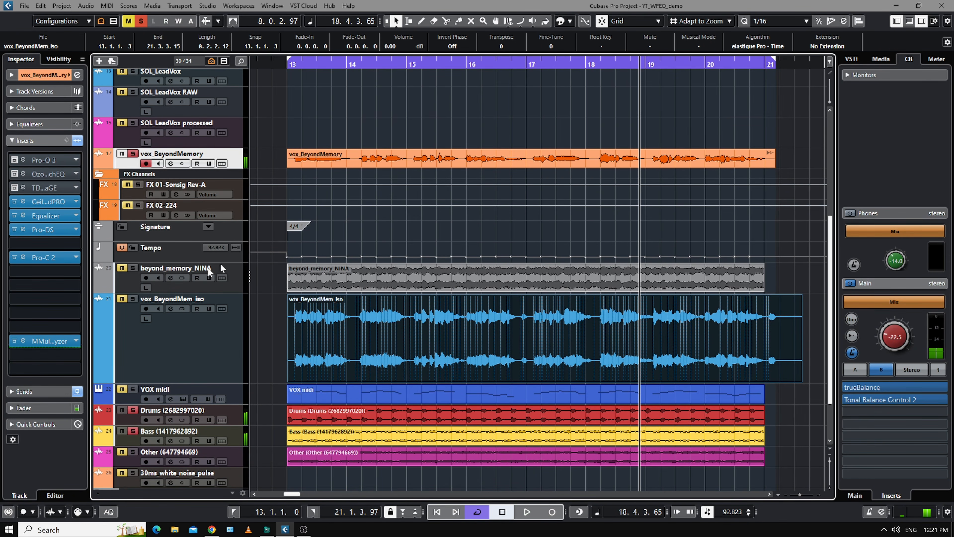
Step: Solo FX 01-Sonsig Rev-A and listen from bar 13 to the vocal mix with the vocal's sends active
{"action": "left_click", "coordinate": [77, 391]}
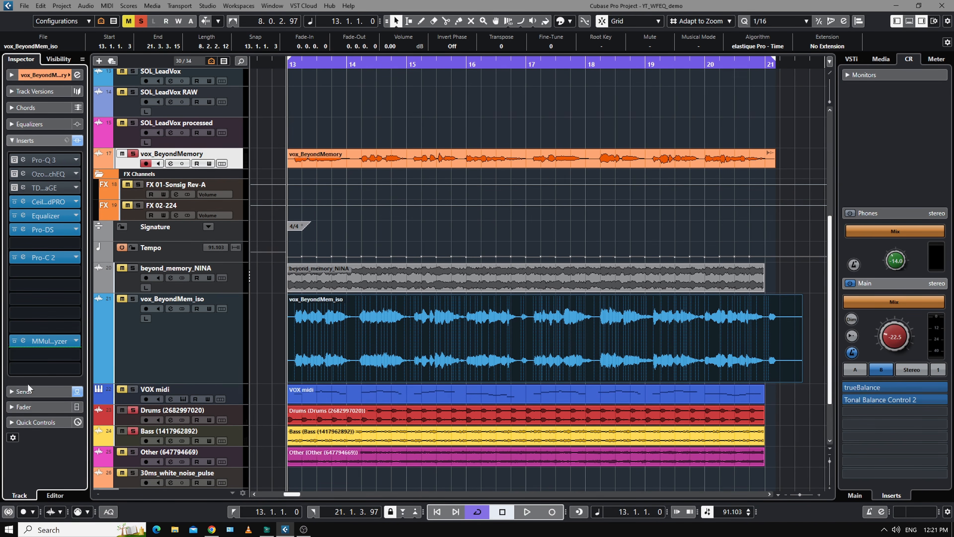
{"action": "scroll", "coordinate": [304, 288], "scroll_direction": "up", "scroll_amount": 1}
{"action": "left_click", "coordinate": [305, 287]}
{"action": "key", "text": "space"}
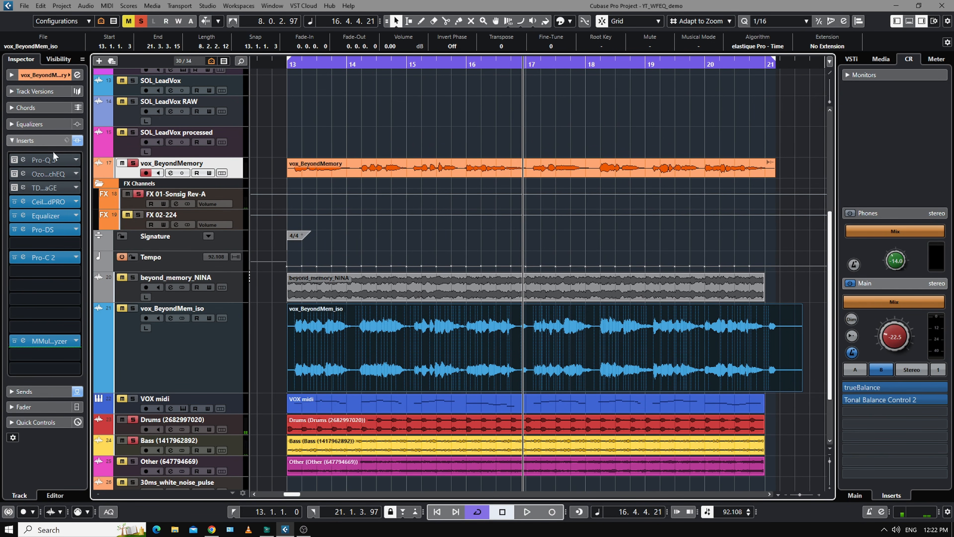
Step: Open the FX chain preset options for the inserts of vox_BeyondMemory
{"action": "left_click", "coordinate": [67, 141]}
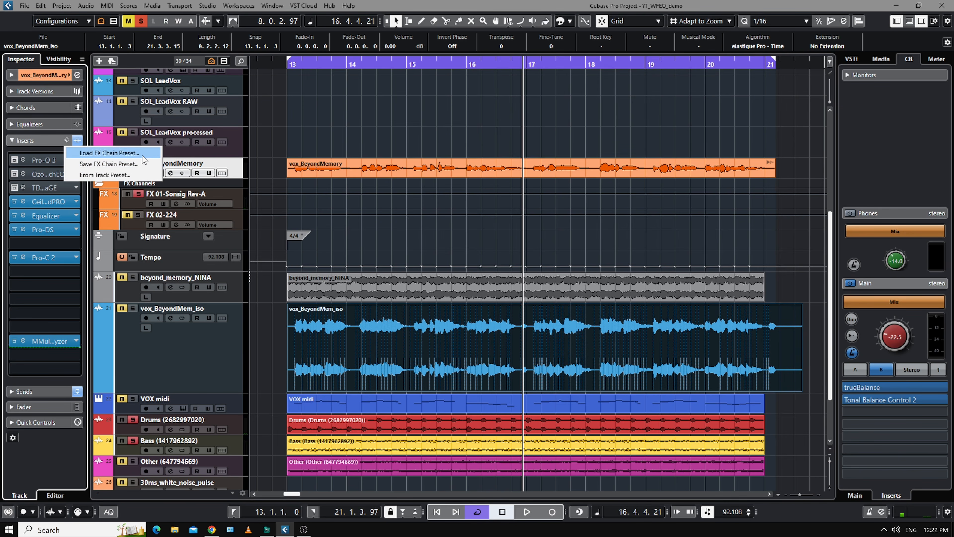